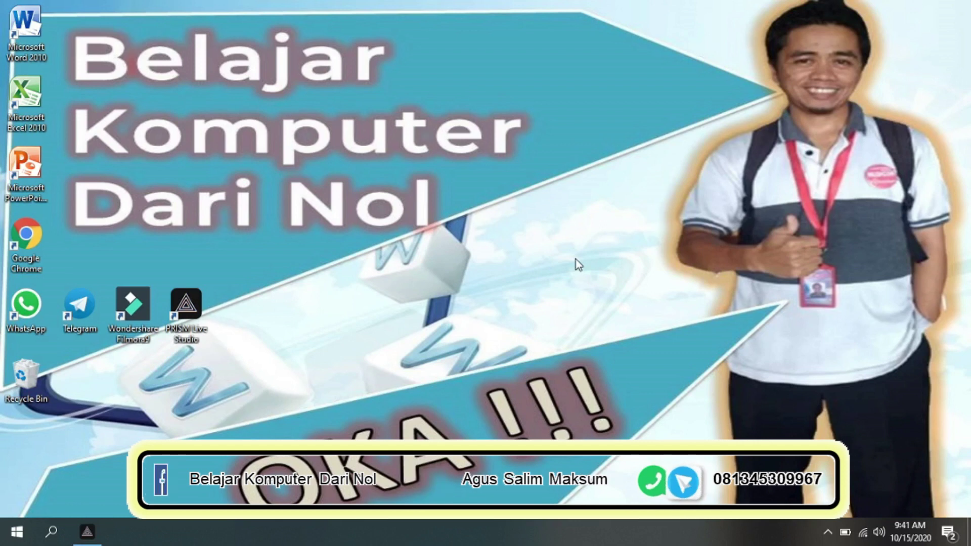
- Open Latihan 1 from the personal folder on drive SANTUY (D:) using File Explorer
key(super+e)
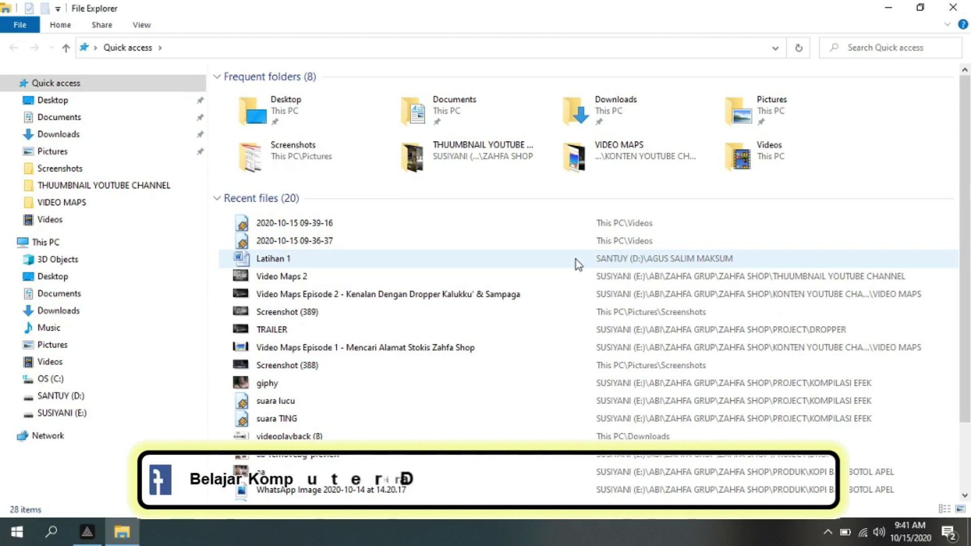
click(51, 403)
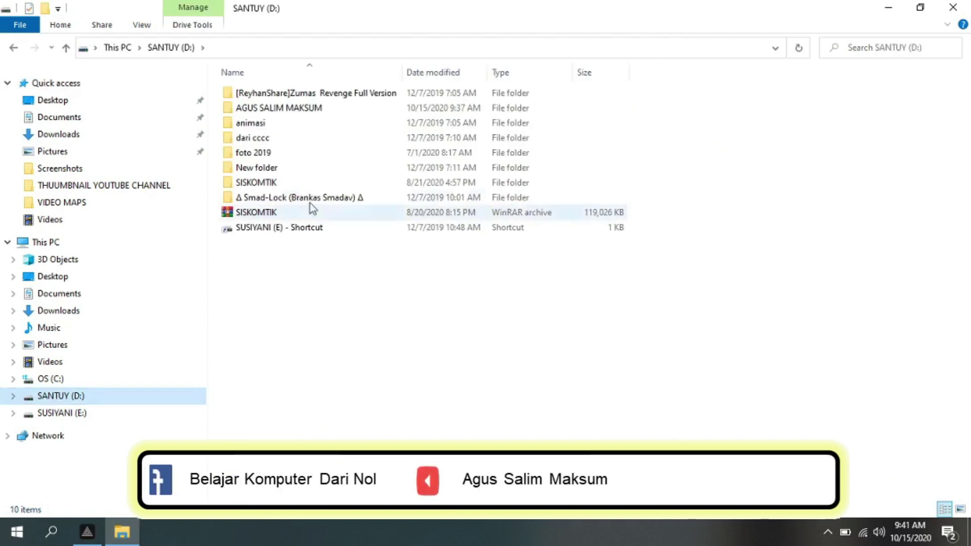
double_click(286, 108)
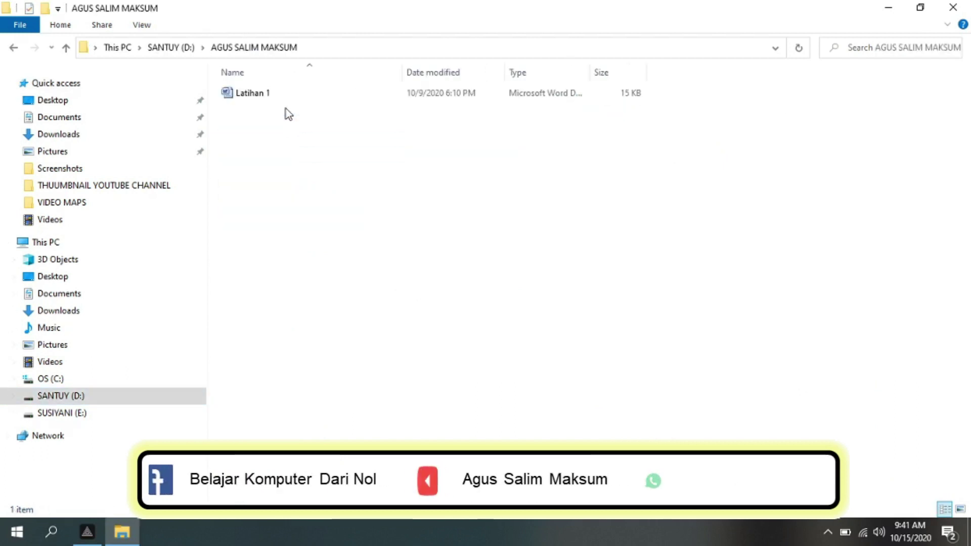
double_click(245, 98)
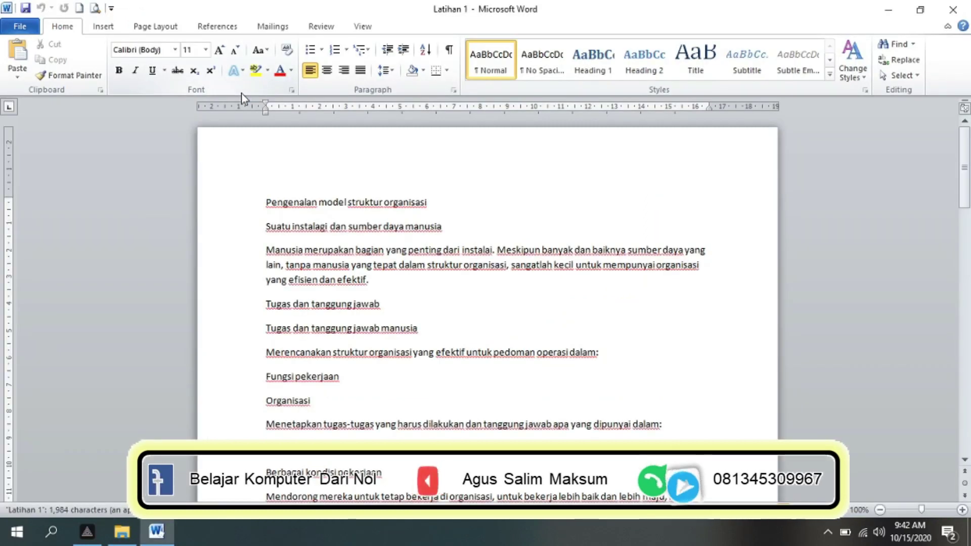
- Scroll through the three-page unformatted Latihan 1 text and back to the top
scroll(379, 291, down, 7)
scroll(379, 290, down, 3)
scroll(379, 291, down, 2)
scroll(380, 291, down, 7)
scroll(379, 291, down, 6)
scroll(379, 291, down, 6)
scroll(377, 293, down, 7)
scroll(375, 295, down, 7)
scroll(375, 295, down, 6)
scroll(376, 295, up, 5)
scroll(375, 294, up, 7)
scroll(375, 294, up, 6)
scroll(376, 294, up, 6)
scroll(376, 294, up, 7)
scroll(376, 295, up, 6)
scroll(376, 295, up, 6)
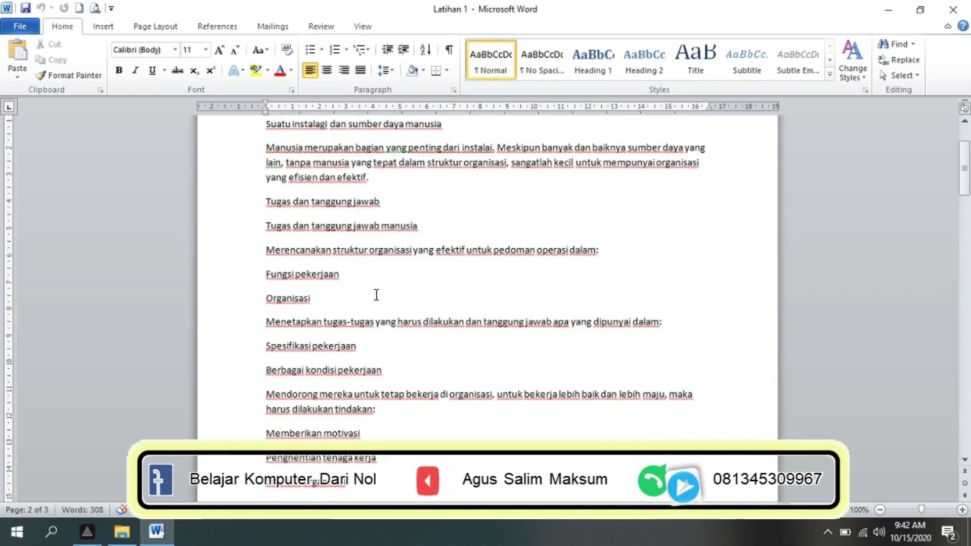
scroll(376, 295, up, 4)
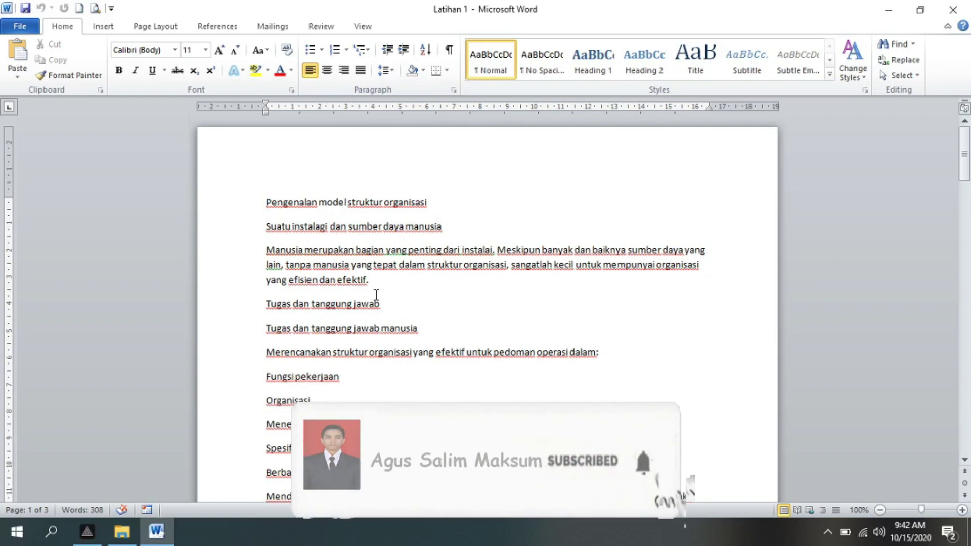
- Select all of the Latihan 1 text with Ctrl+A and confirm it covers every page
key(ctrl+a)
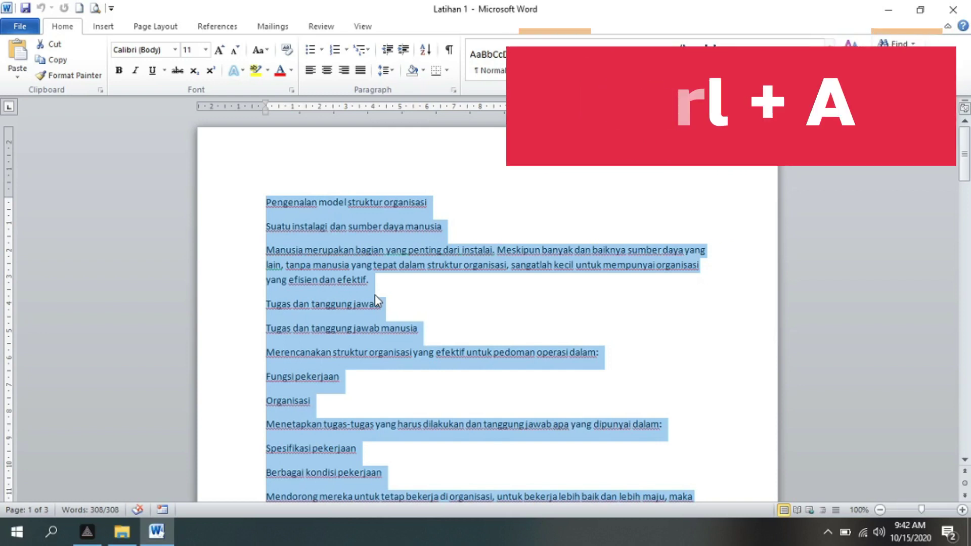
scroll(375, 301, down, 6)
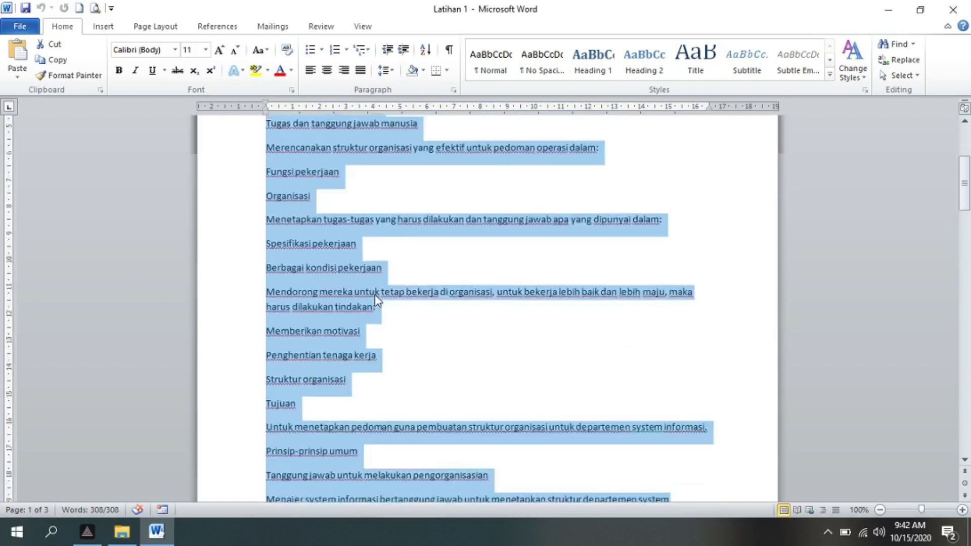
scroll(375, 301, down, 2)
scroll(375, 301, down, 7)
scroll(375, 301, down, 6)
scroll(375, 301, down, 7)
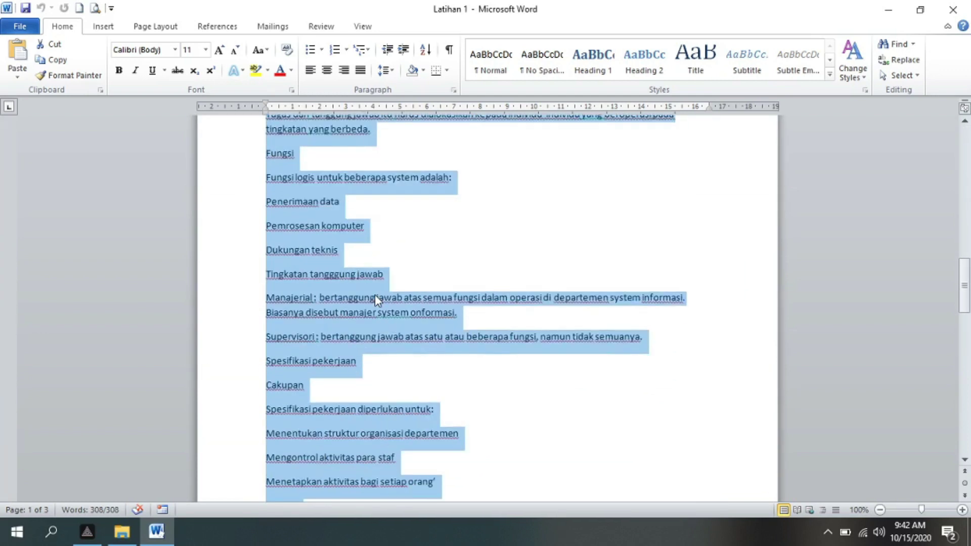
scroll(375, 301, down, 8)
scroll(375, 301, down, 7)
scroll(375, 301, down, 7)
scroll(374, 298, up, 5)
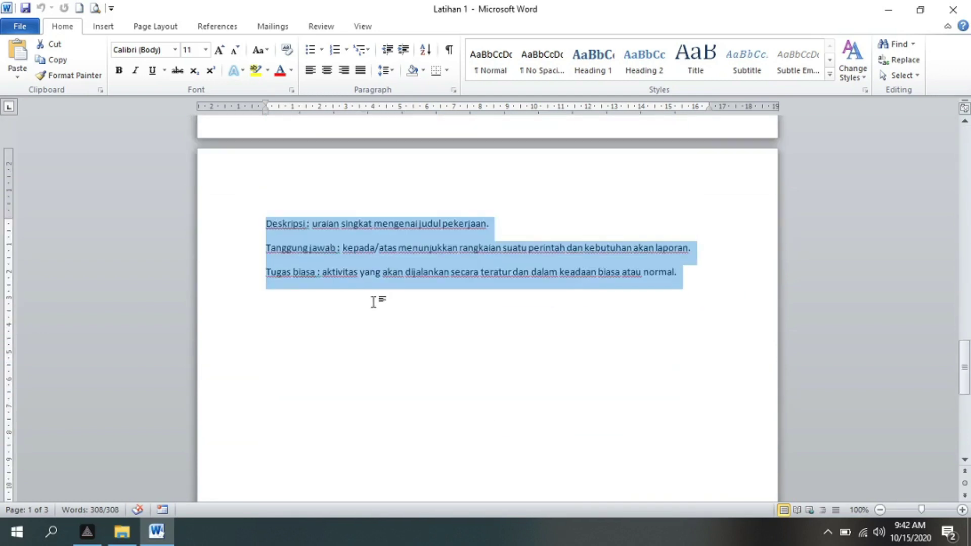
scroll(438, 266, up, 7)
scroll(438, 266, up, 8)
scroll(438, 266, up, 8)
scroll(438, 265, up, 8)
scroll(440, 267, up, 5)
scroll(439, 268, up, 5)
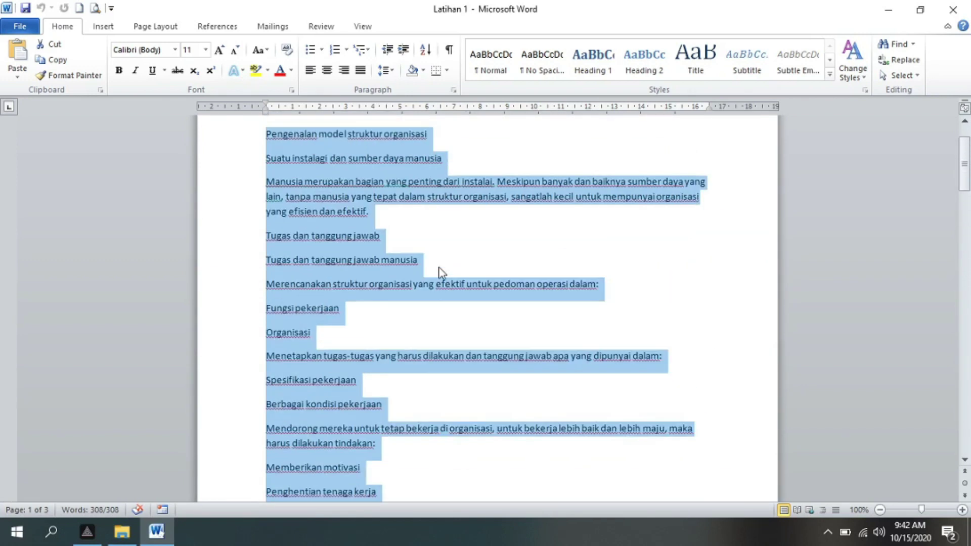
scroll(441, 270, up, 2)
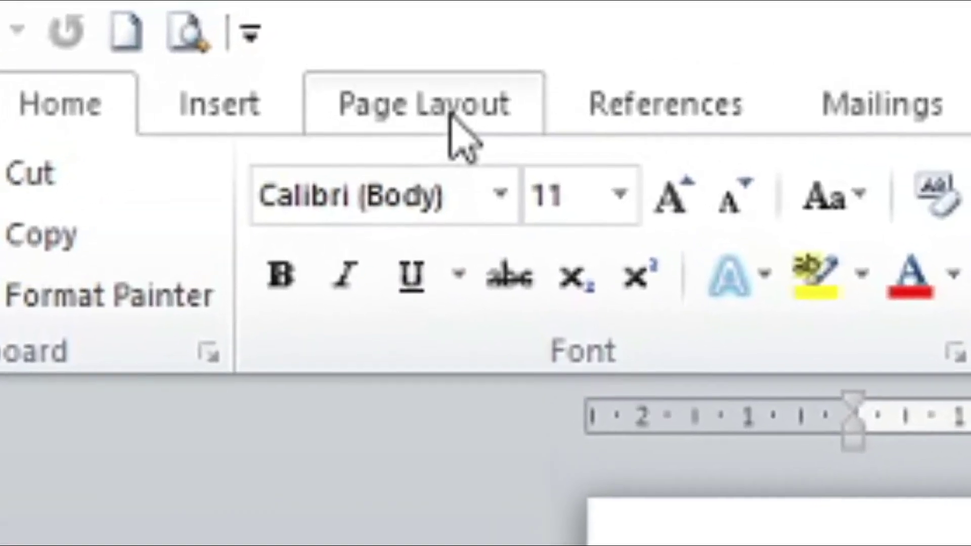
- Bring up the Page Setup dialog via Custom Margins on the Page Layout tab
click(460, 96)
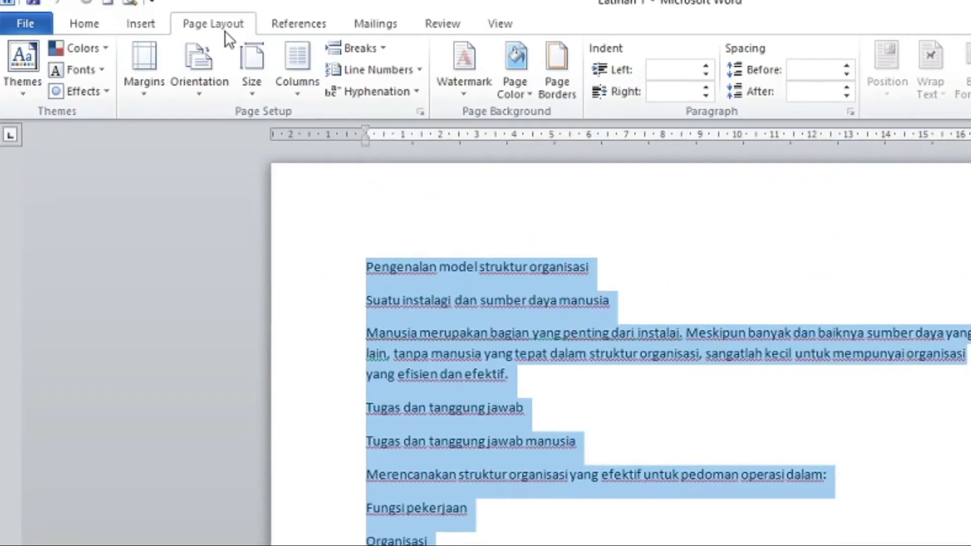
click(146, 15)
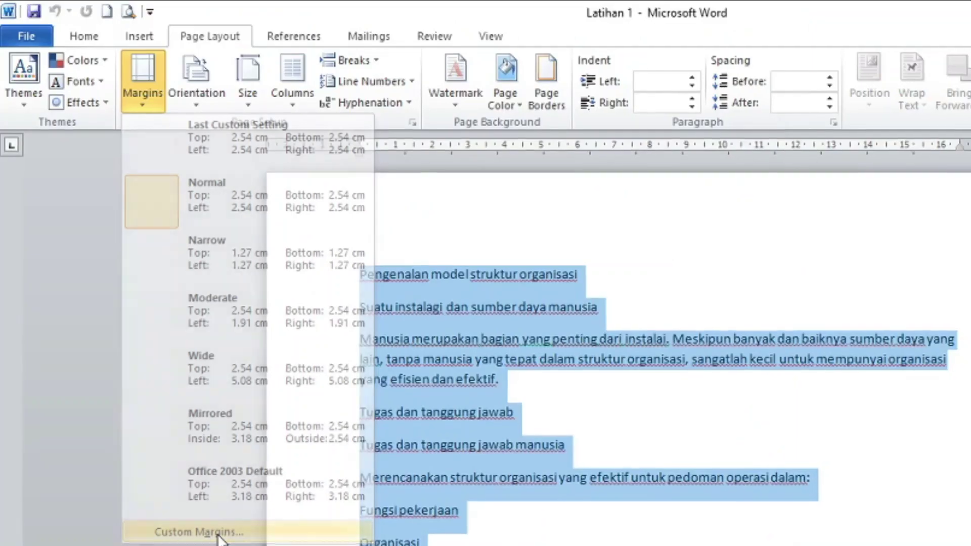
click(385, 382)
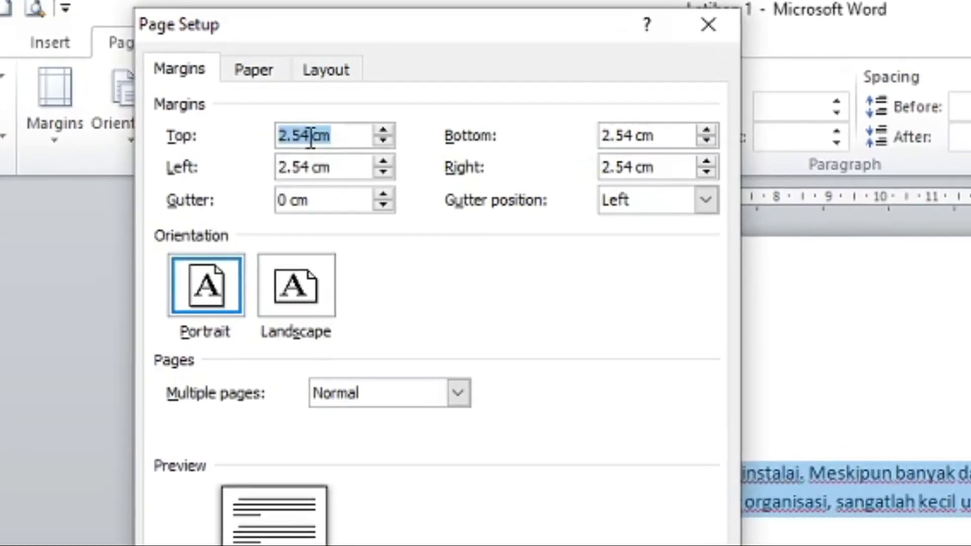
- Change the top margin from 2.54 cm to 2.5 cm
click(311, 138)
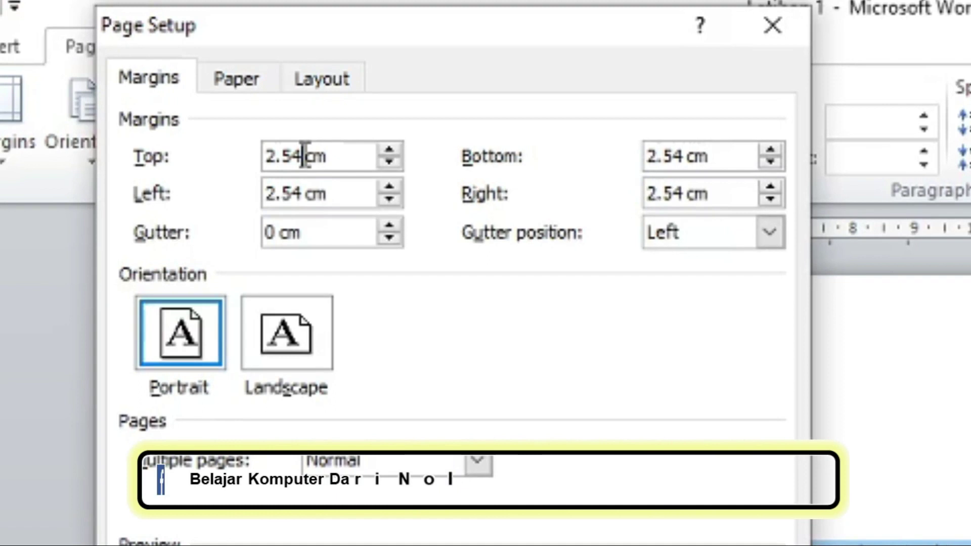
key(BackSpace)
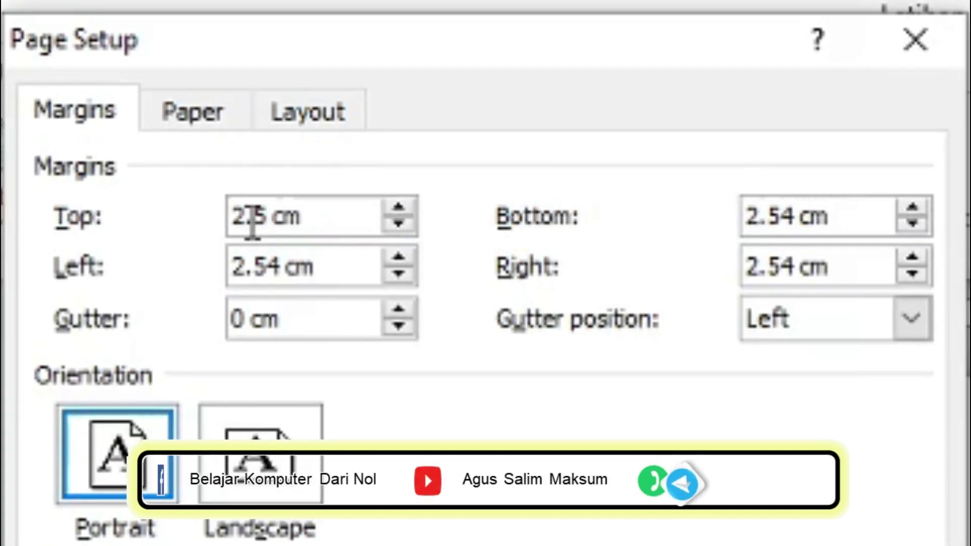
click(258, 269)
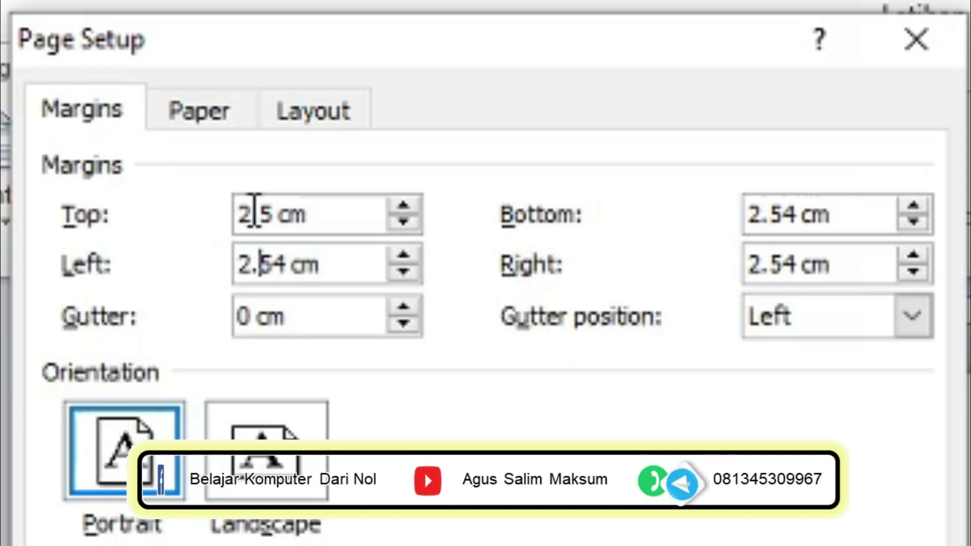
click(255, 213)
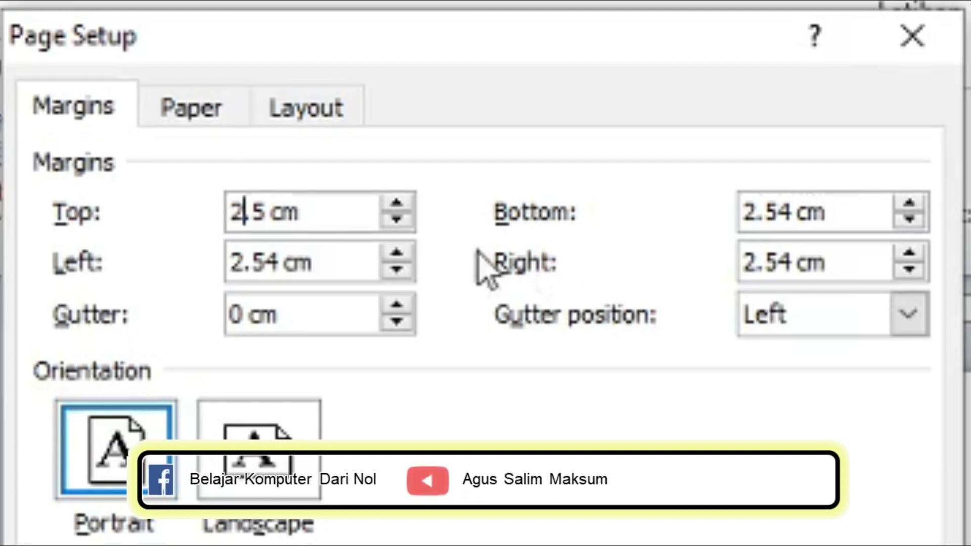
- Set the bottom margin to 2.5 cm and the left and right margins to 3 cm
click(792, 213)
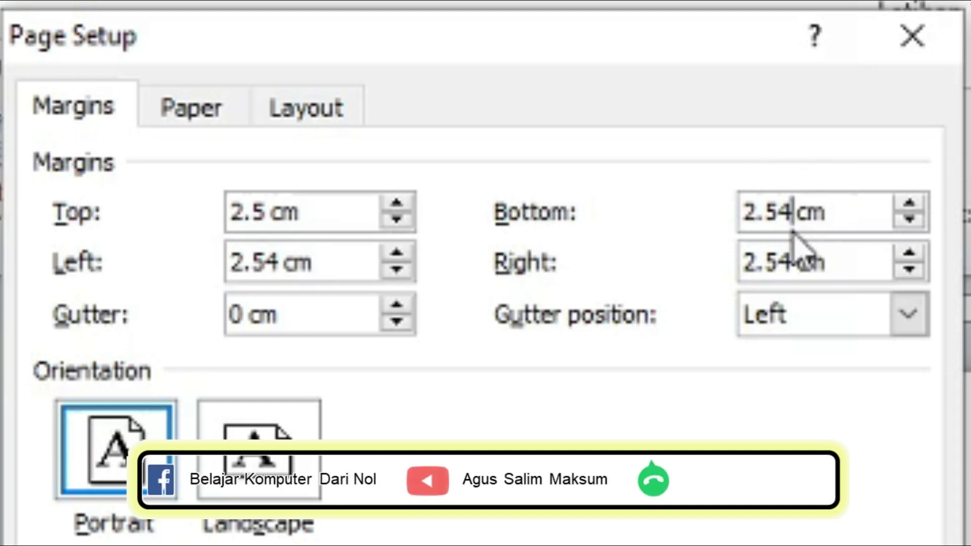
key(BackSpace)
click(283, 277)
text(3)
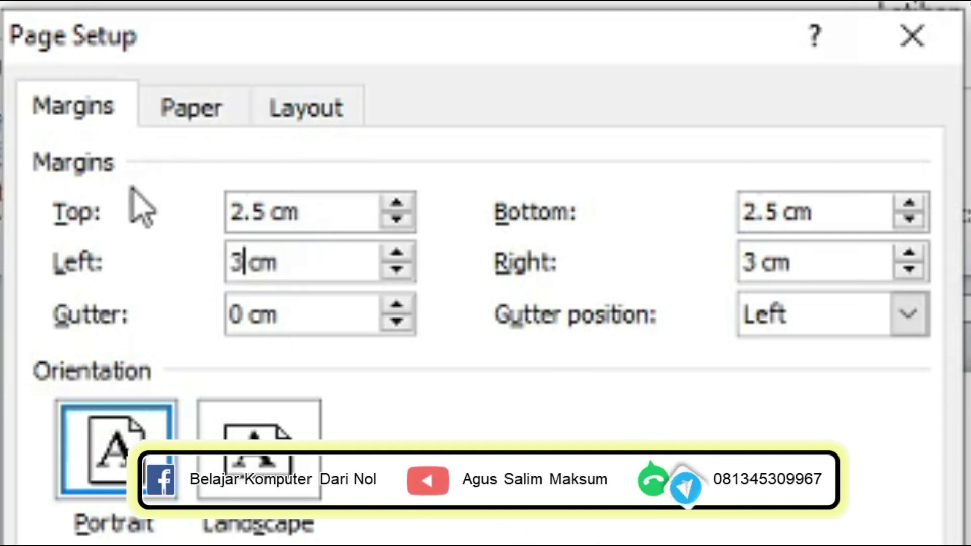
click(202, 108)
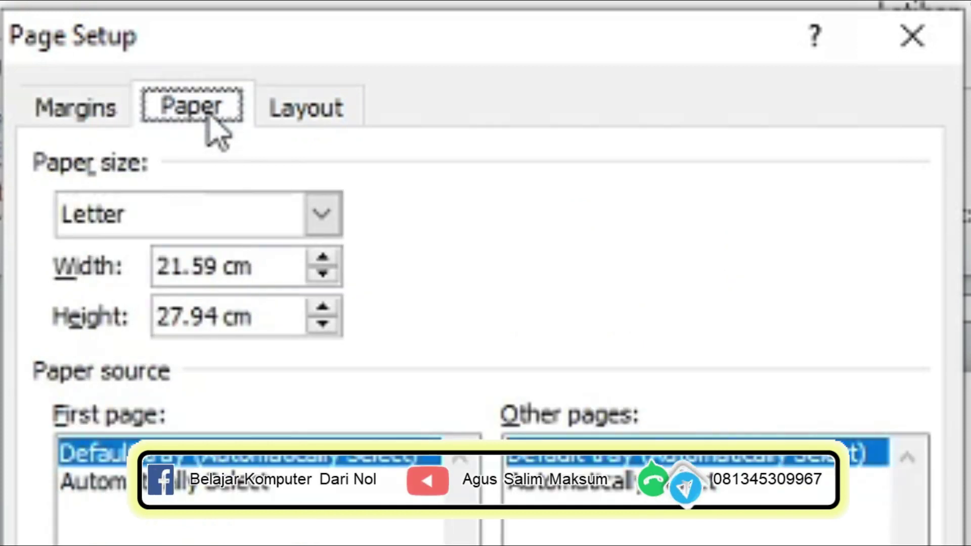
- Set the paper size to A4 and apply the new page setup
click(338, 223)
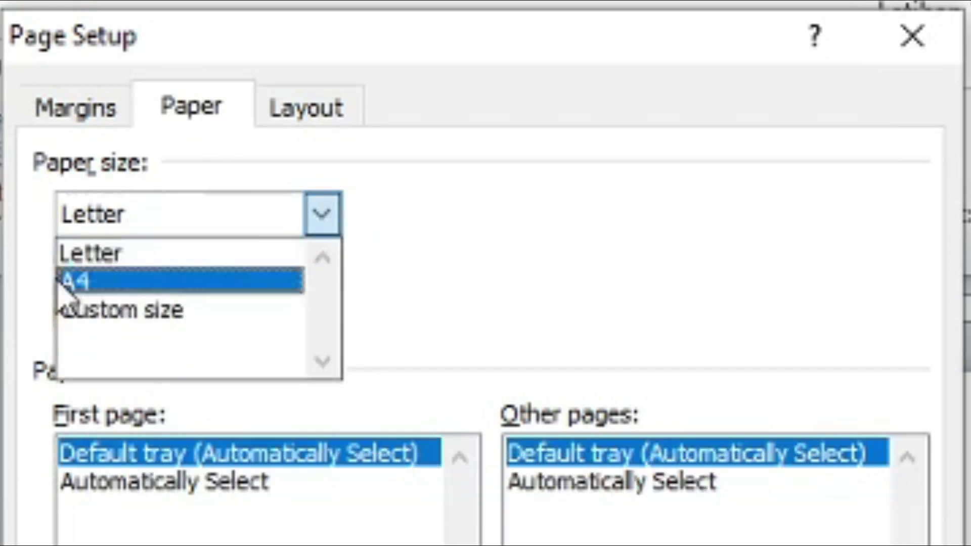
click(93, 284)
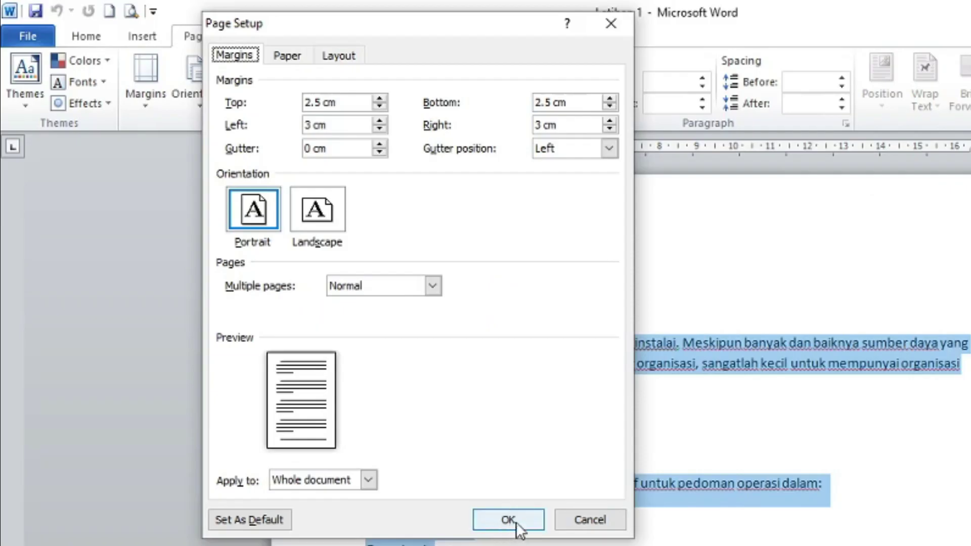
click(516, 523)
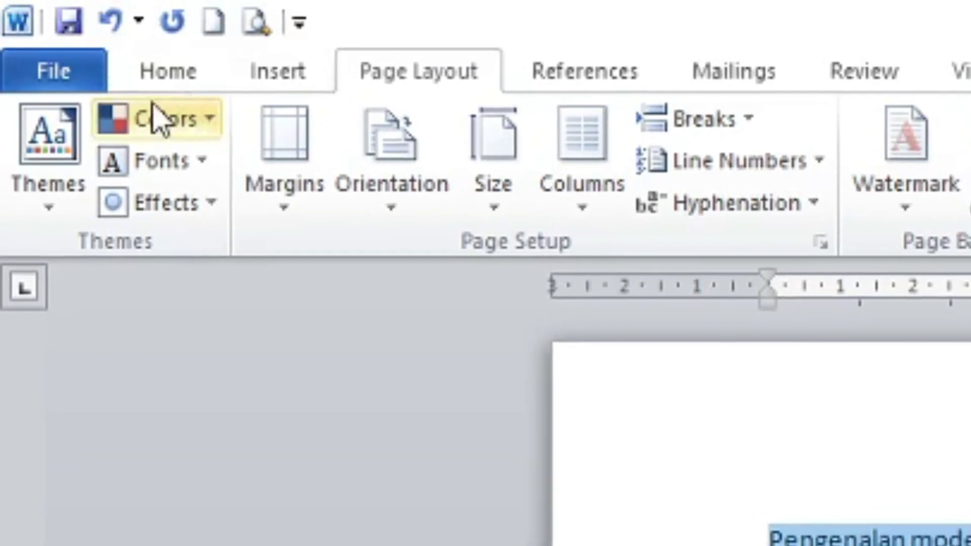
click(172, 80)
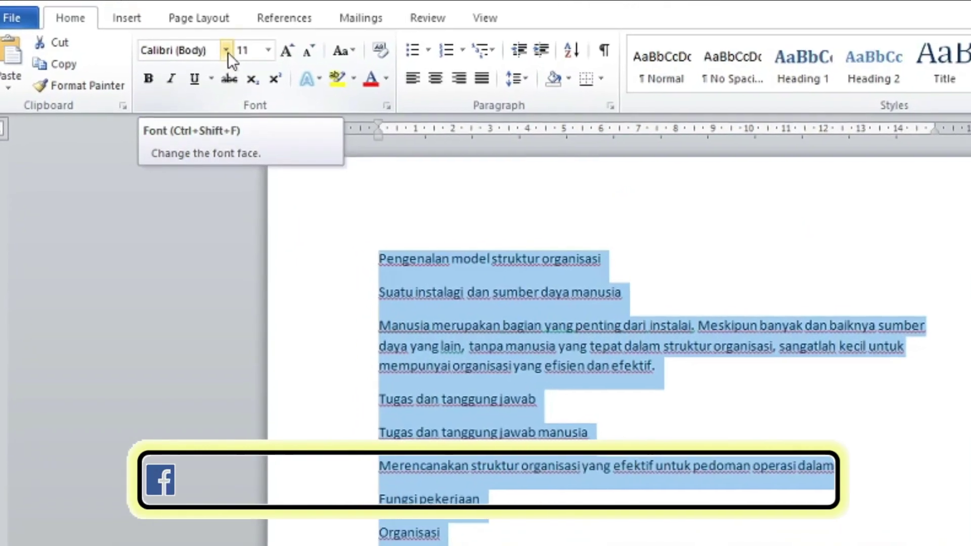
- Format all the selected text as Arial, 12 pt
click(222, 56)
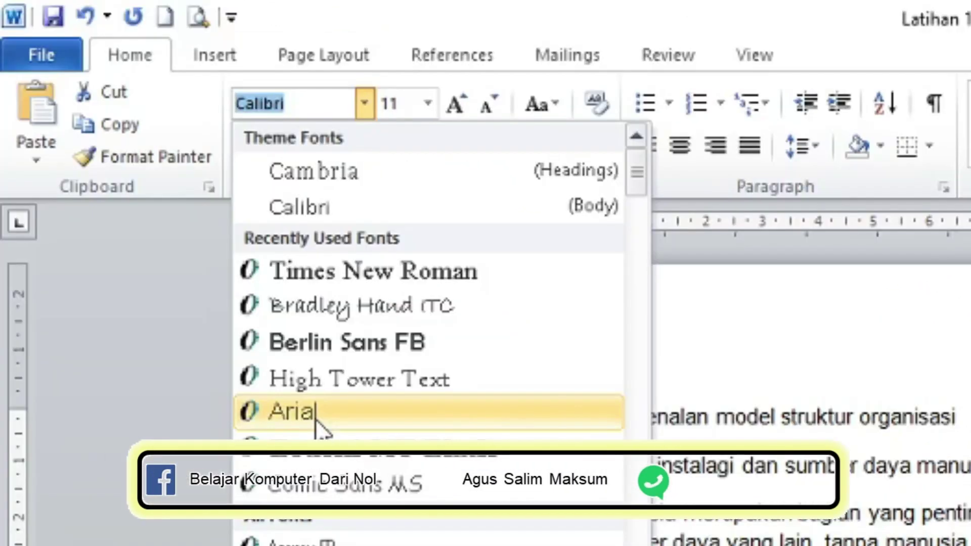
click(248, 370)
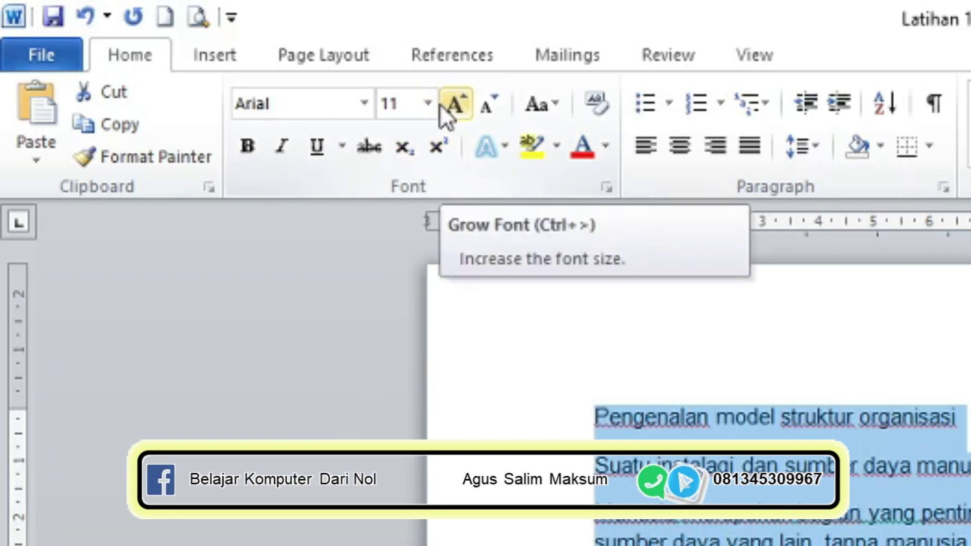
click(428, 112)
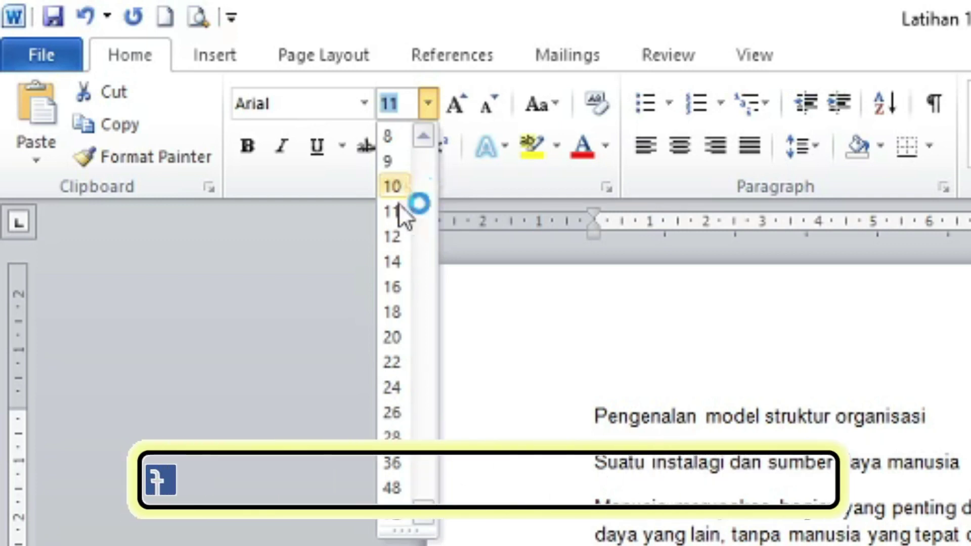
click(395, 244)
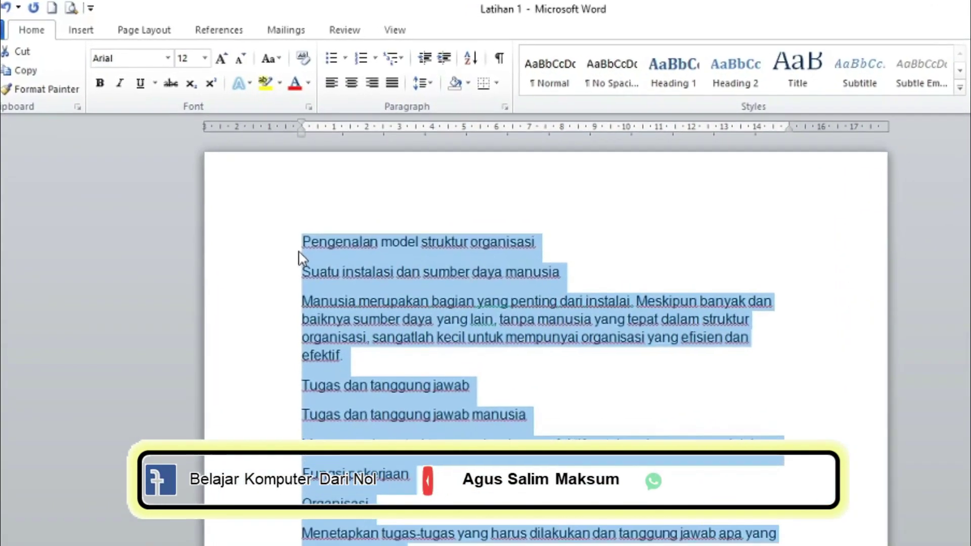
scroll(293, 264, down, 1)
scroll(292, 270, down, 3)
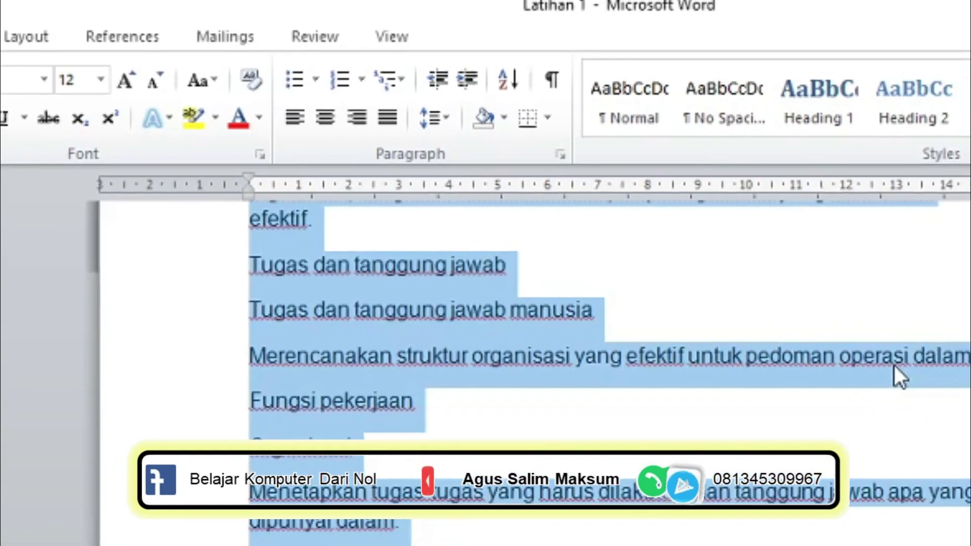
scroll(747, 389, up, 2)
scroll(782, 372, up, 2)
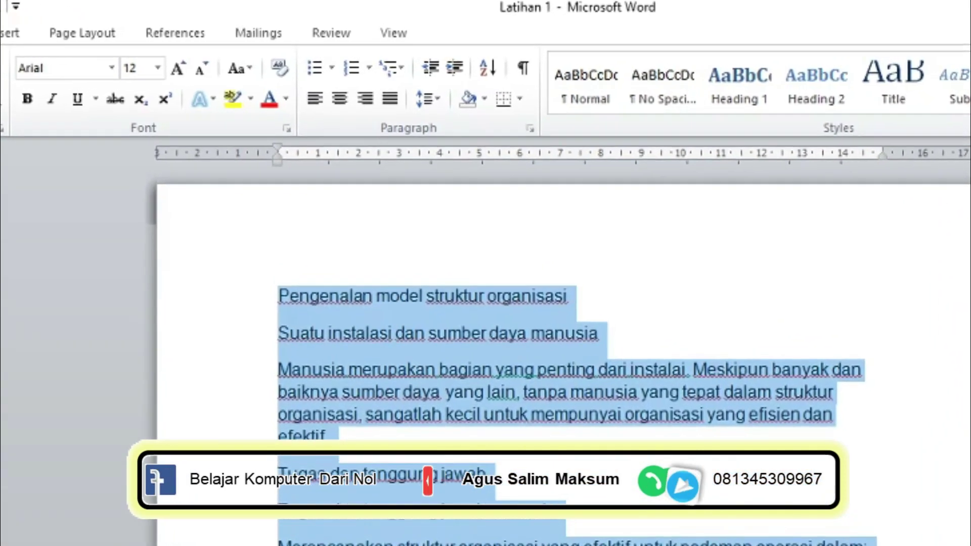
scroll(505, 354, down, 5)
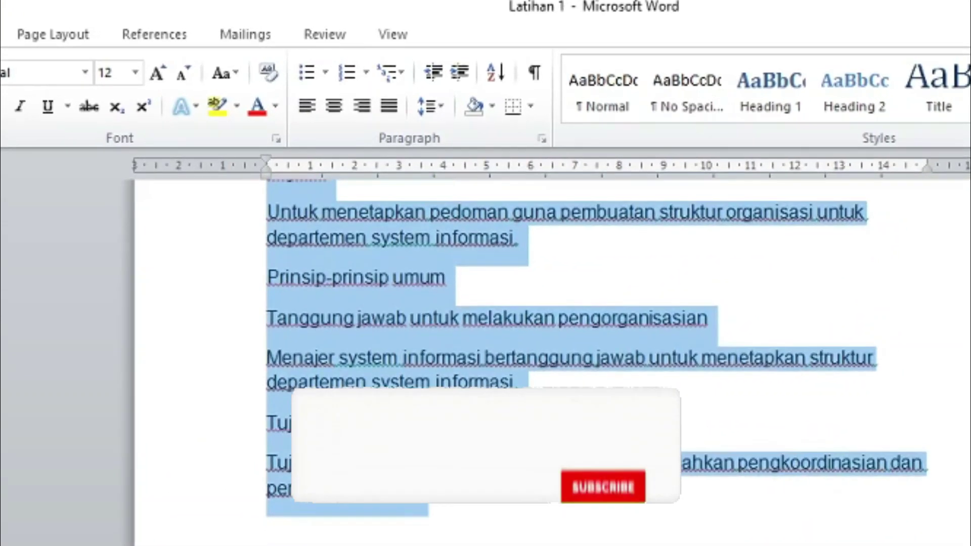
scroll(505, 354, up, 3)
scroll(380, 484, up, 4)
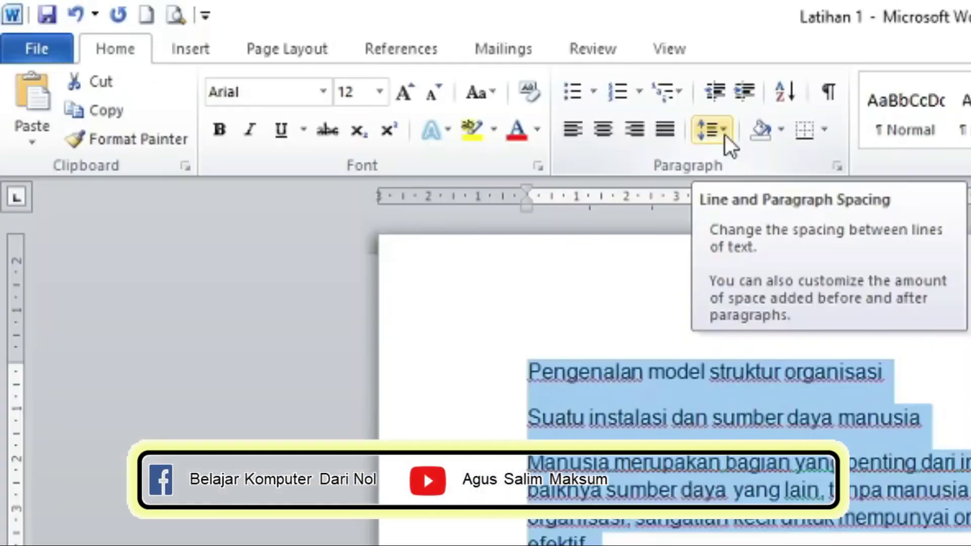
- Remove the space after each paragraph in the selected text
click(695, 127)
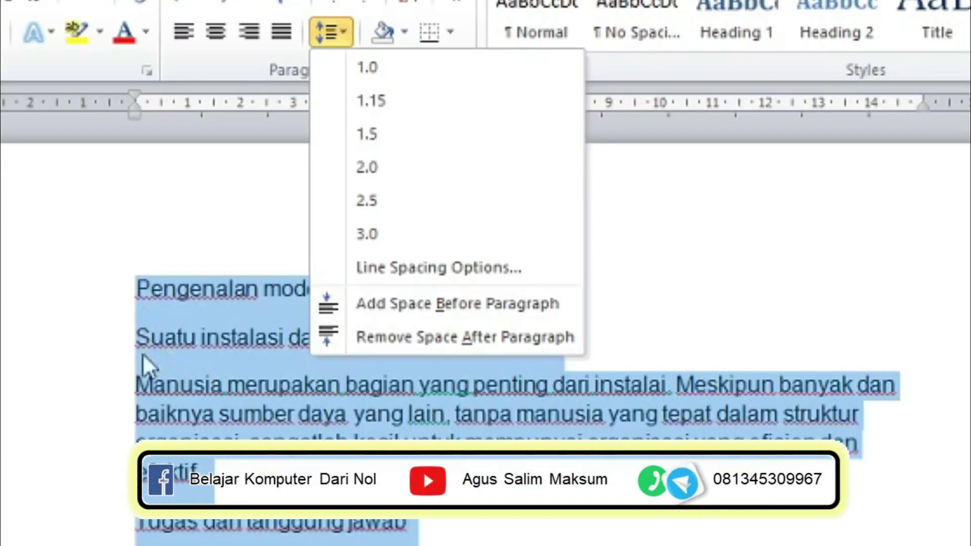
click(556, 414)
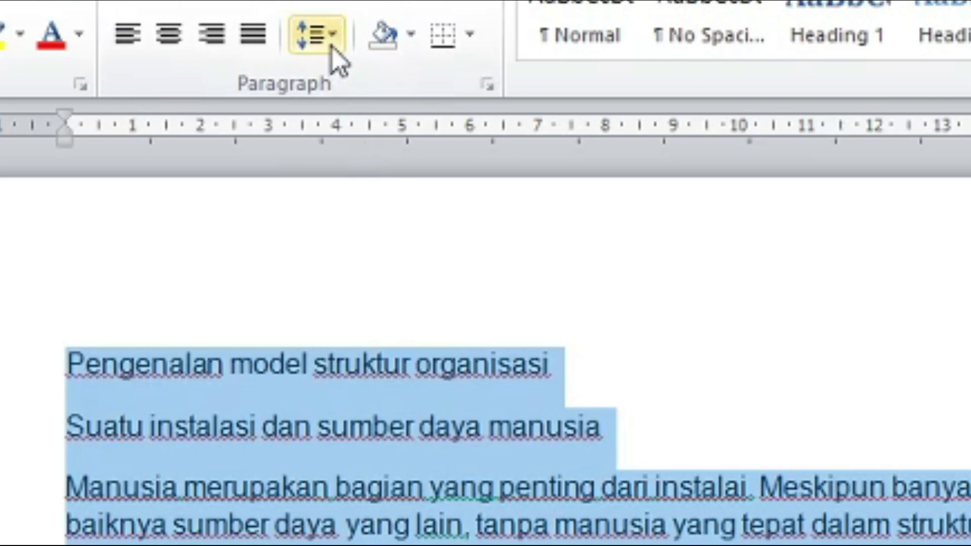
click(331, 47)
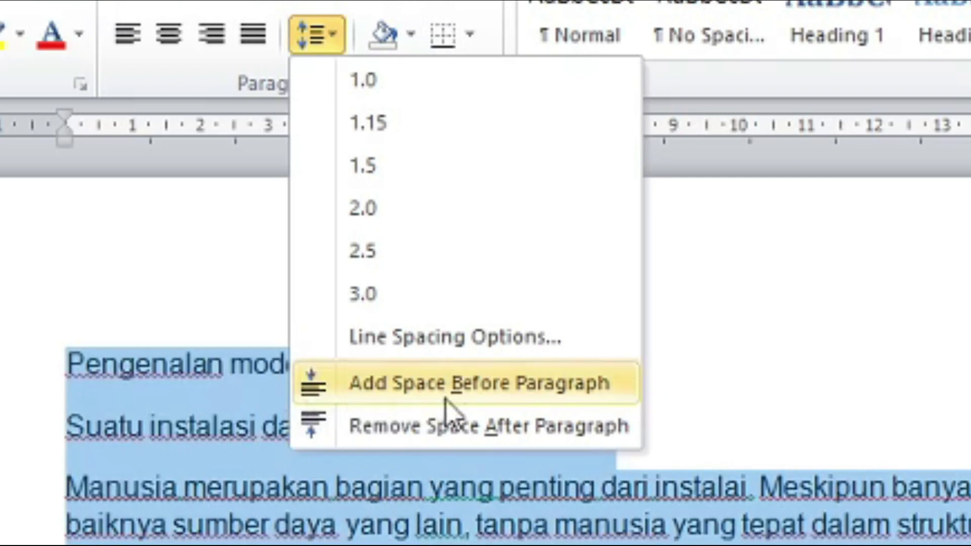
click(561, 397)
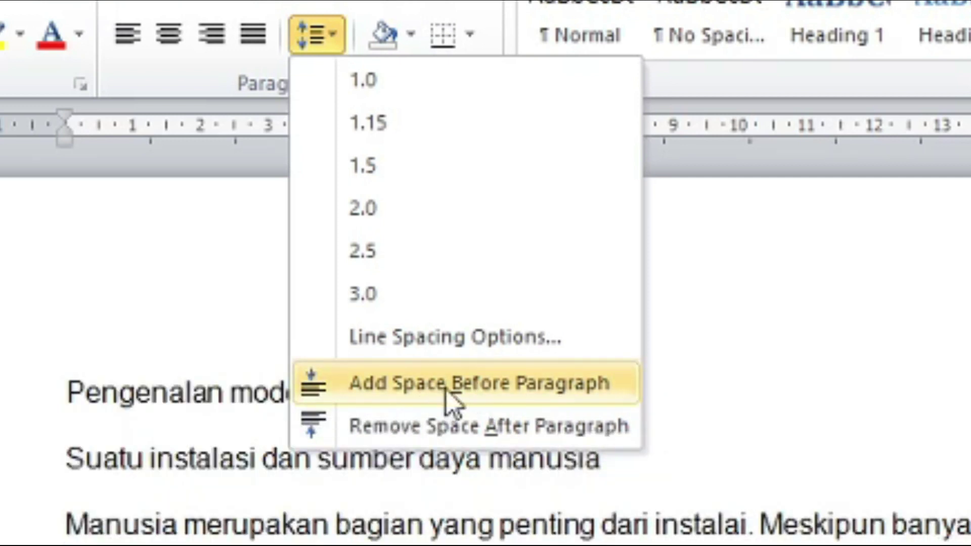
click(475, 427)
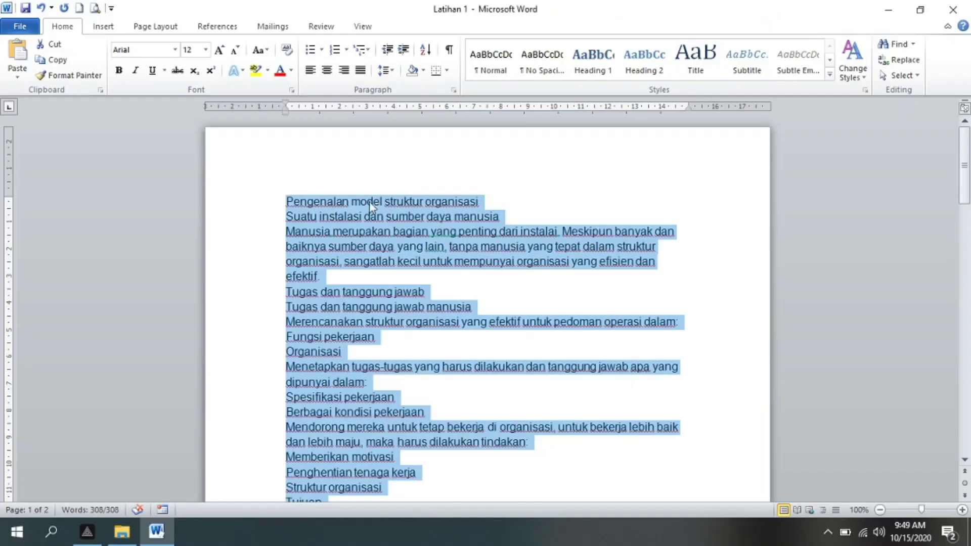
- Set the line spacing of all the text to 1.5
scroll(383, 396, down, 4)
scroll(383, 396, down, 3)
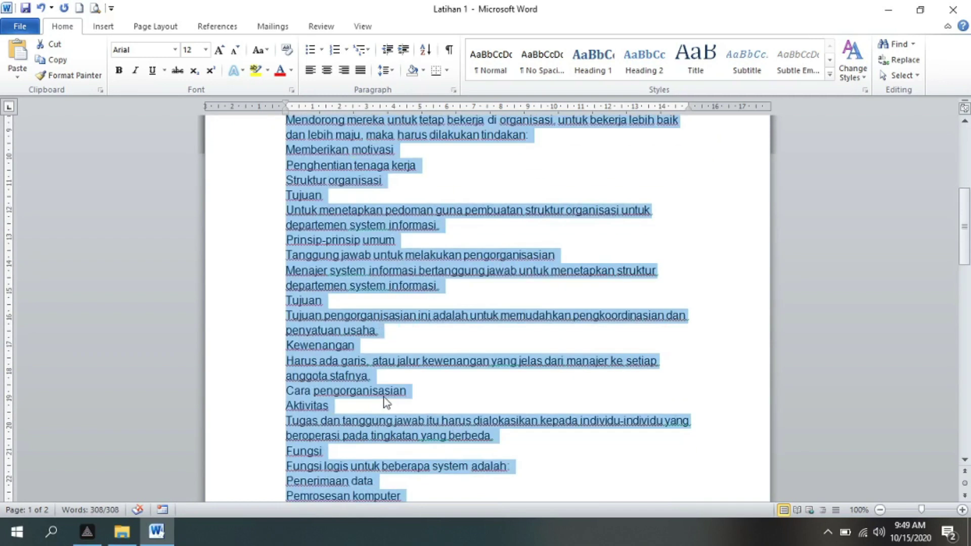
scroll(386, 402, down, 3)
scroll(386, 402, up, 1)
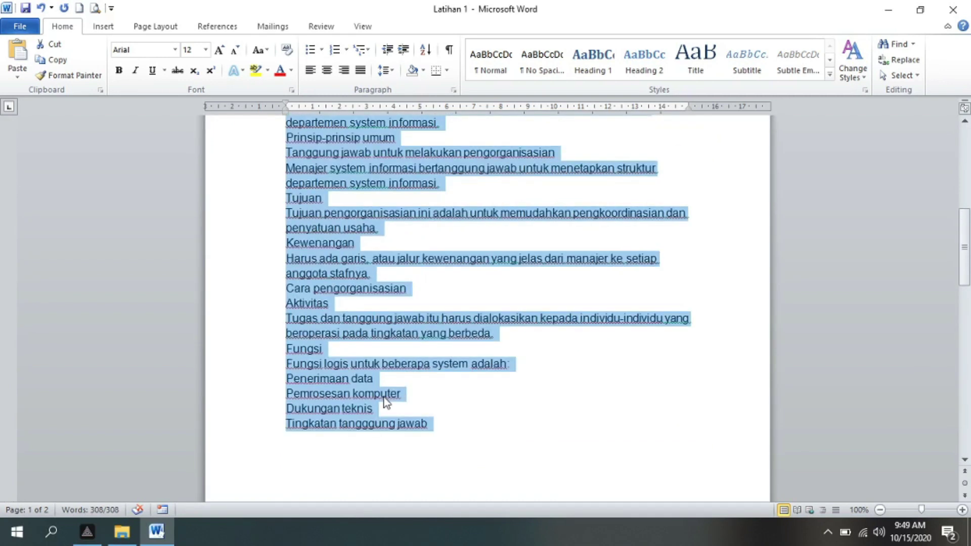
scroll(385, 401, up, 4)
scroll(384, 403, up, 4)
scroll(383, 397, up, 2)
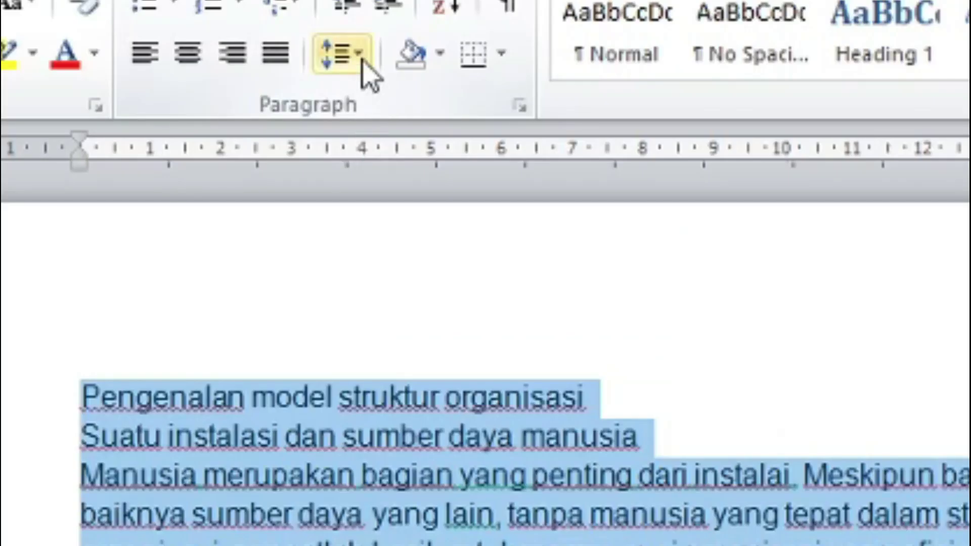
click(393, 71)
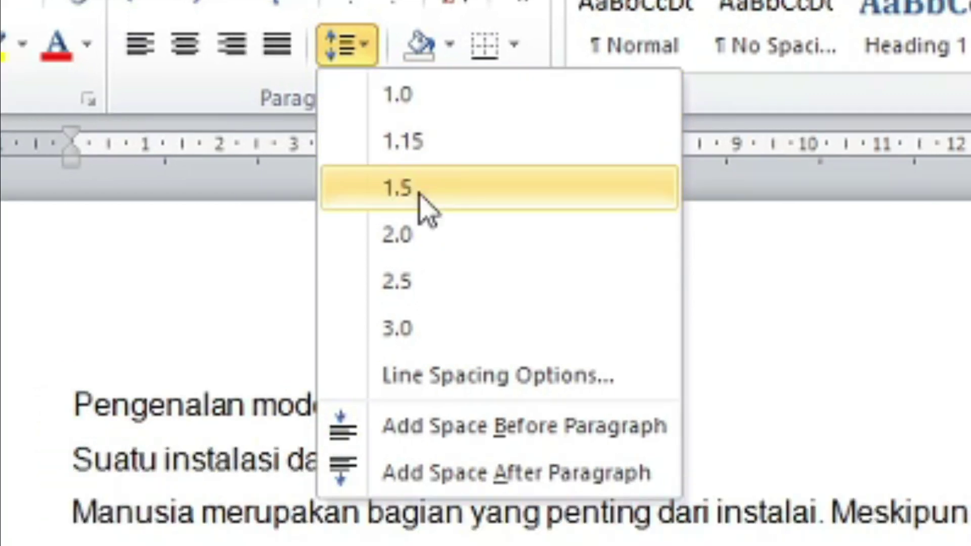
click(420, 194)
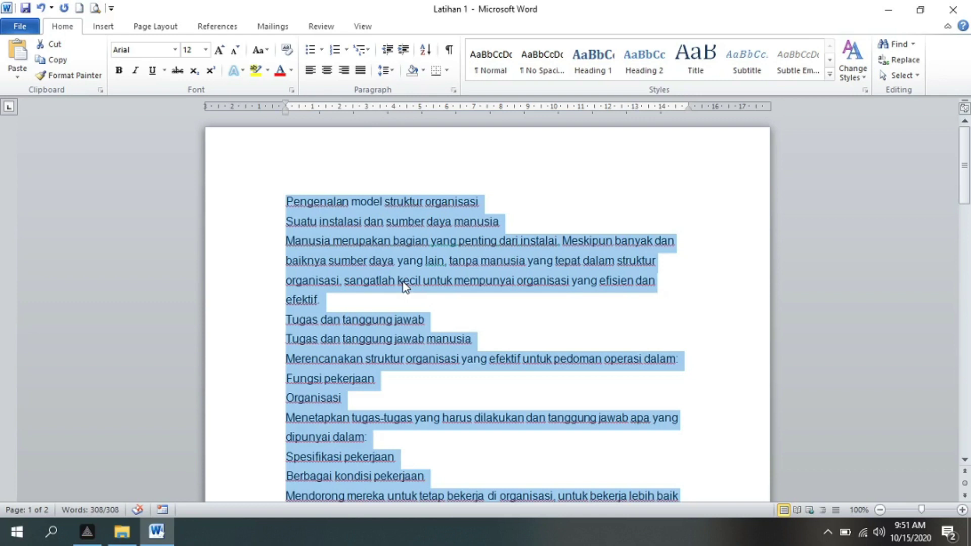
- Justify all the Latihan 1 paragraphs with Ctrl+J and check the result across the pages
key(ctrl+j)
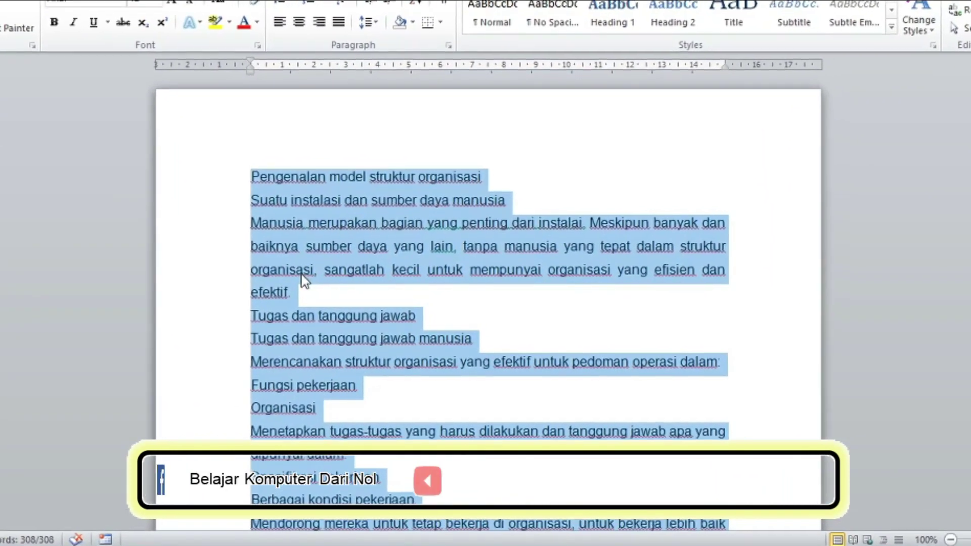
scroll(304, 280, down, 3)
scroll(289, 278, down, 2)
scroll(247, 247, down, 3)
scroll(260, 293, down, 3)
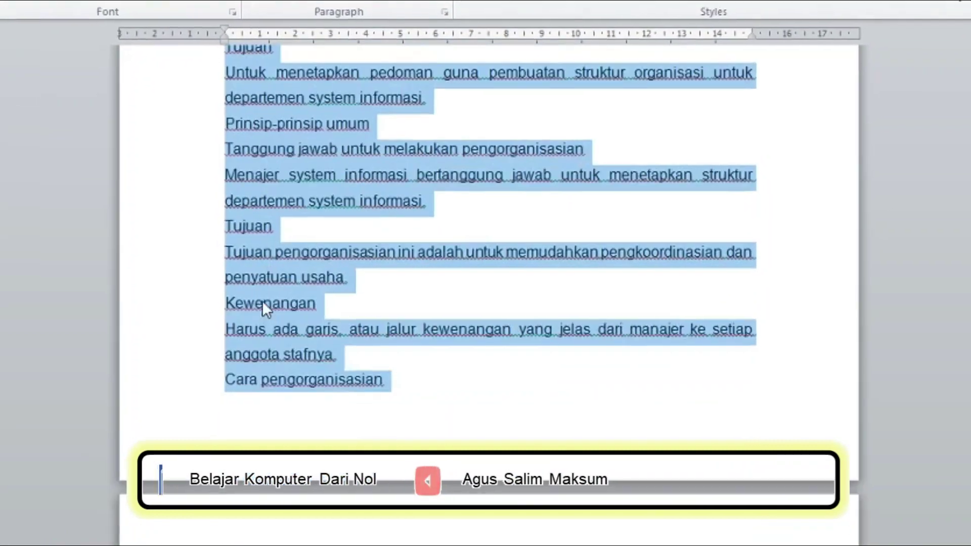
scroll(262, 309, down, 3)
scroll(255, 309, down, 3)
scroll(250, 310, down, 3)
scroll(242, 309, down, 3)
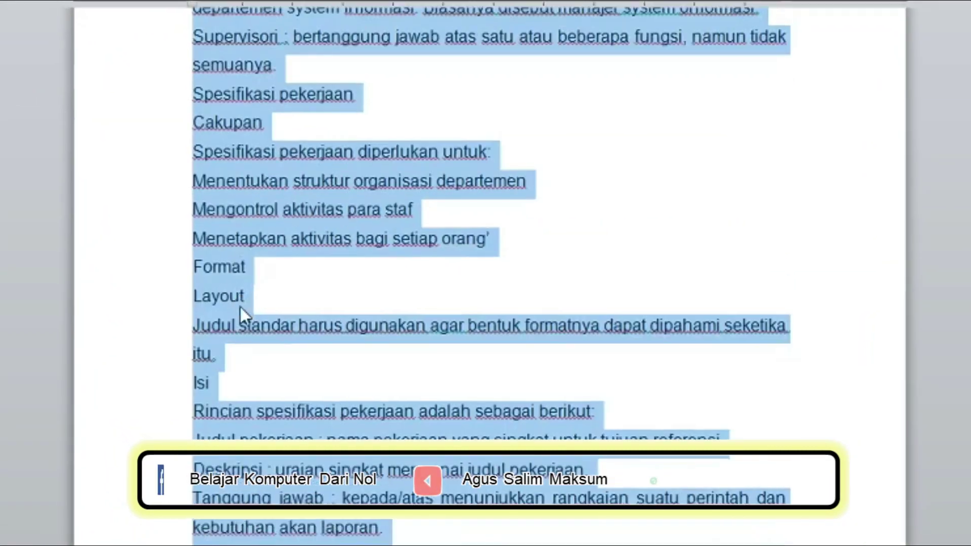
scroll(237, 303, down, 1)
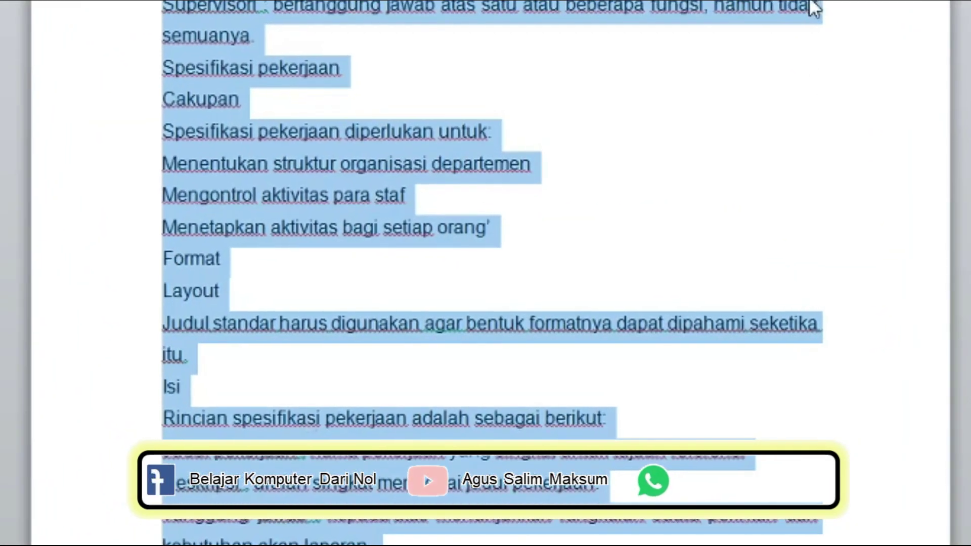
scroll(800, 281, down, 3)
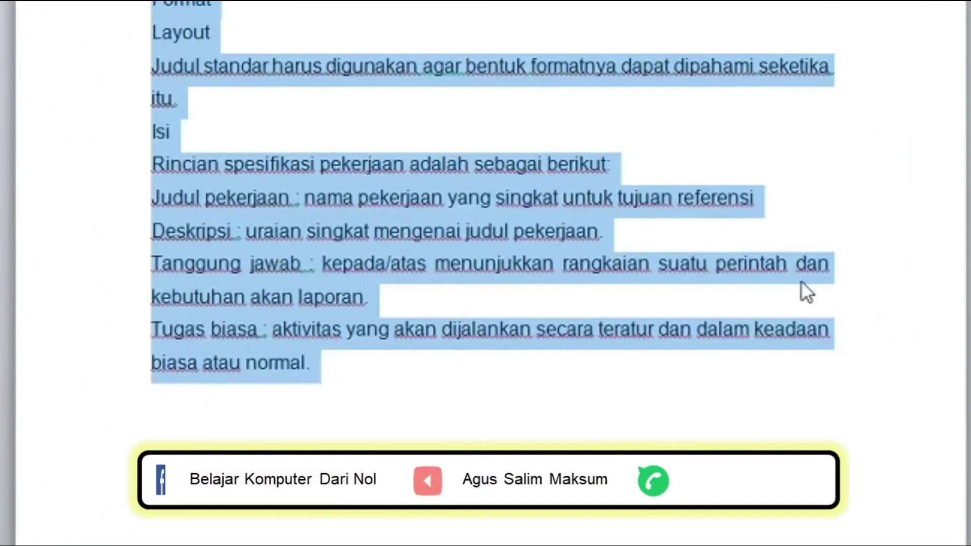
scroll(826, 320, down, 1)
scroll(859, 275, up, 4)
scroll(882, 238, up, 3)
scroll(890, 235, up, 5)
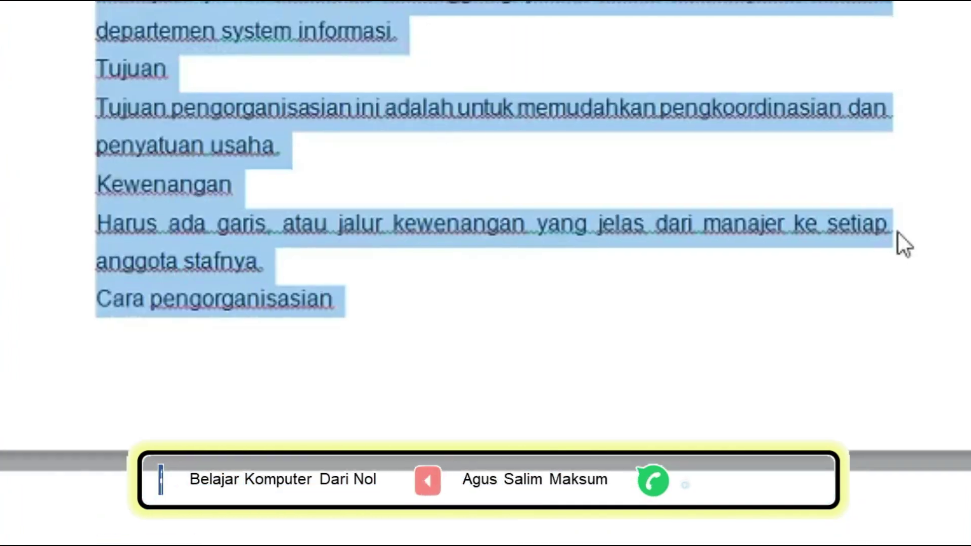
scroll(908, 227, up, 5)
scroll(925, 223, up, 5)
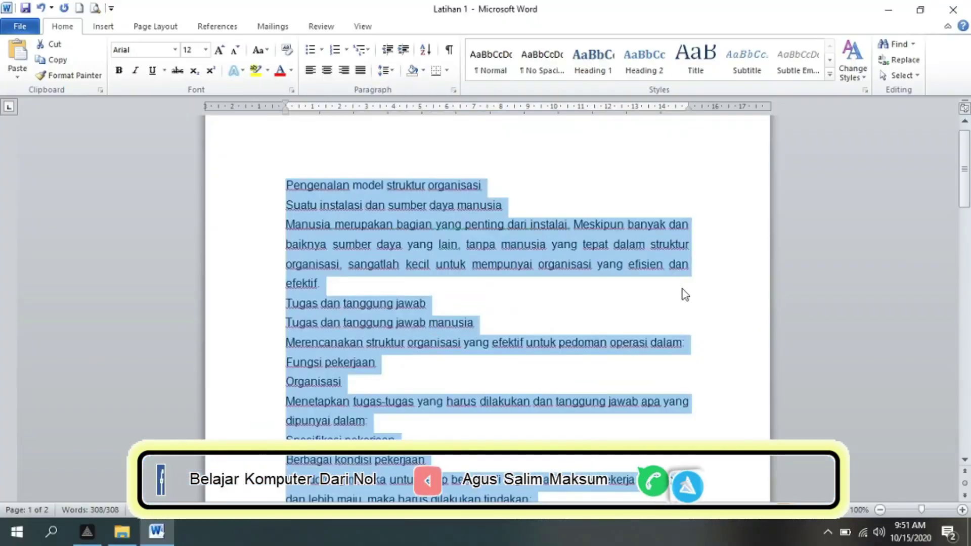
- Try selecting the first title lines, including a partial drag across 'Pengenalan model'
click(292, 195)
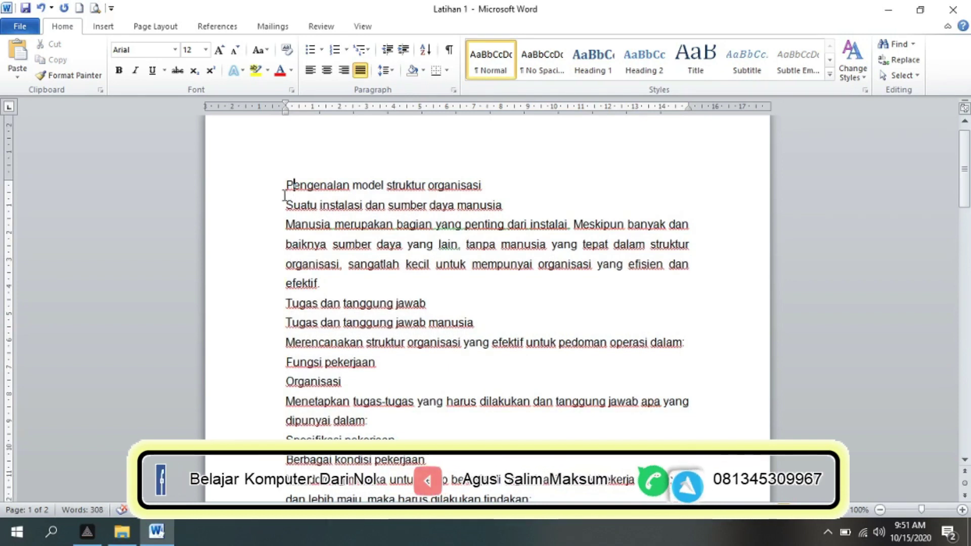
click(249, 191)
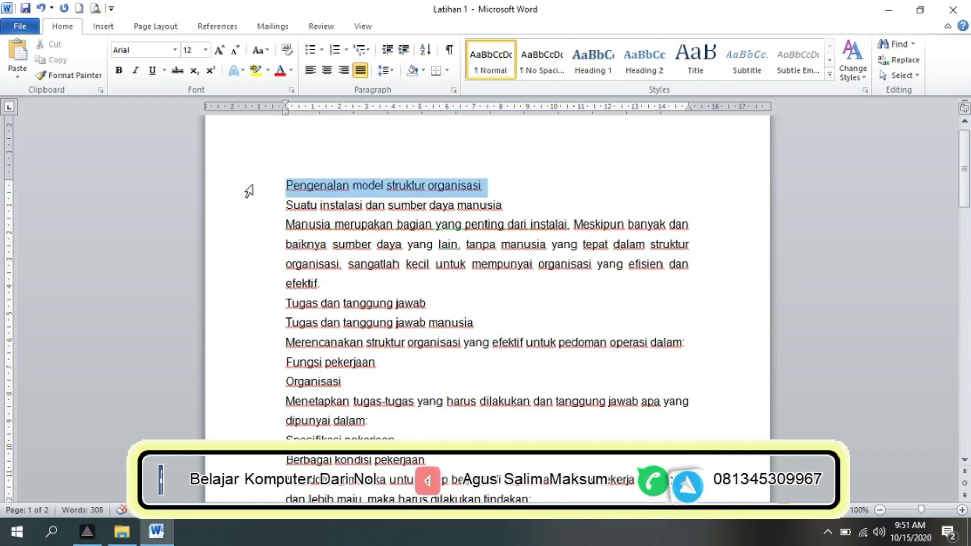
drag(249, 191, 249, 213)
click(324, 221)
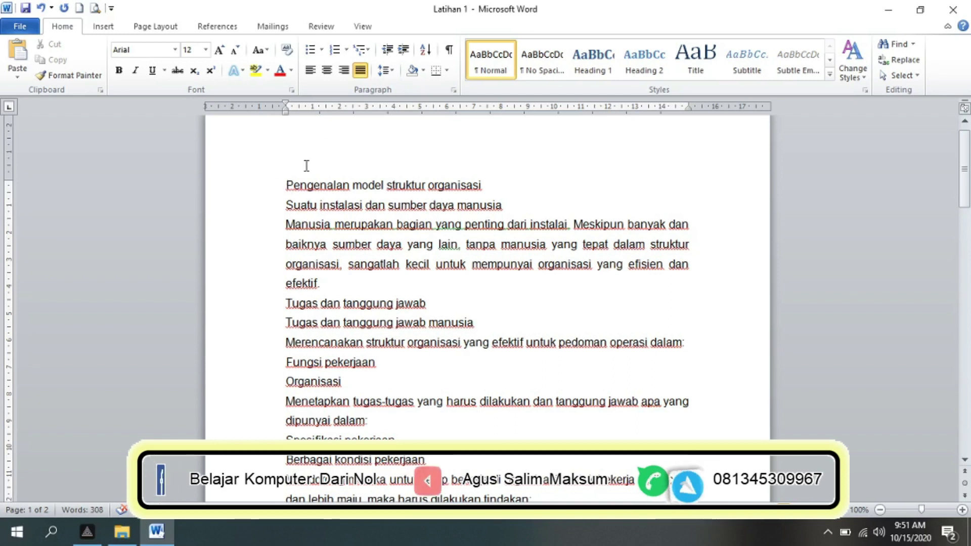
click(283, 185)
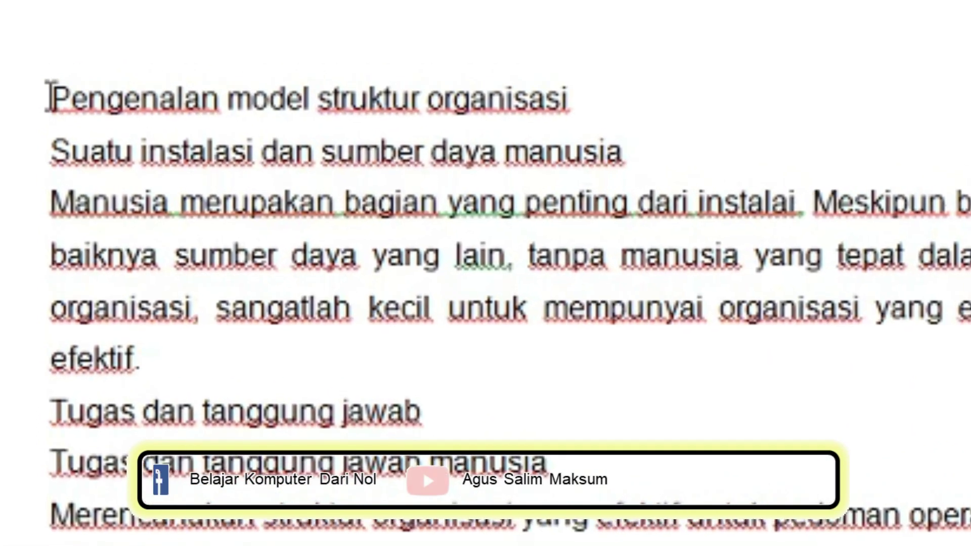
drag(56, 101, 142, 110)
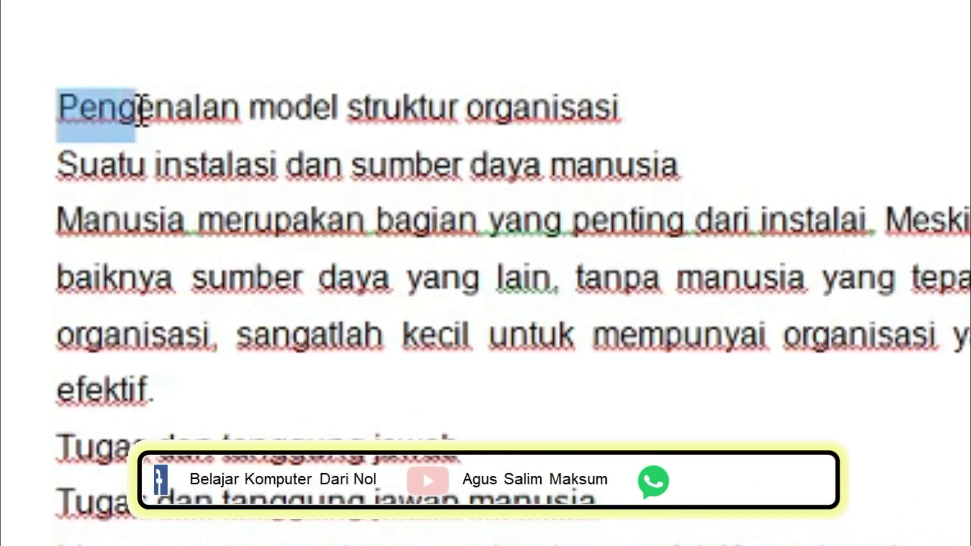
mouse_move(143, 110)
mouse_down()
mouse_move(333, 104)
mouse_move(343, 116)
mouse_up()
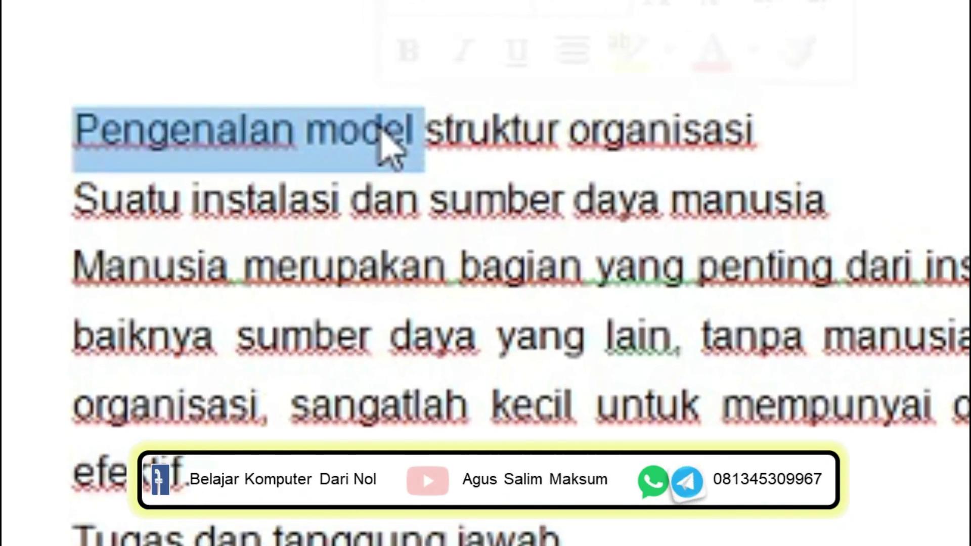
click(225, 57)
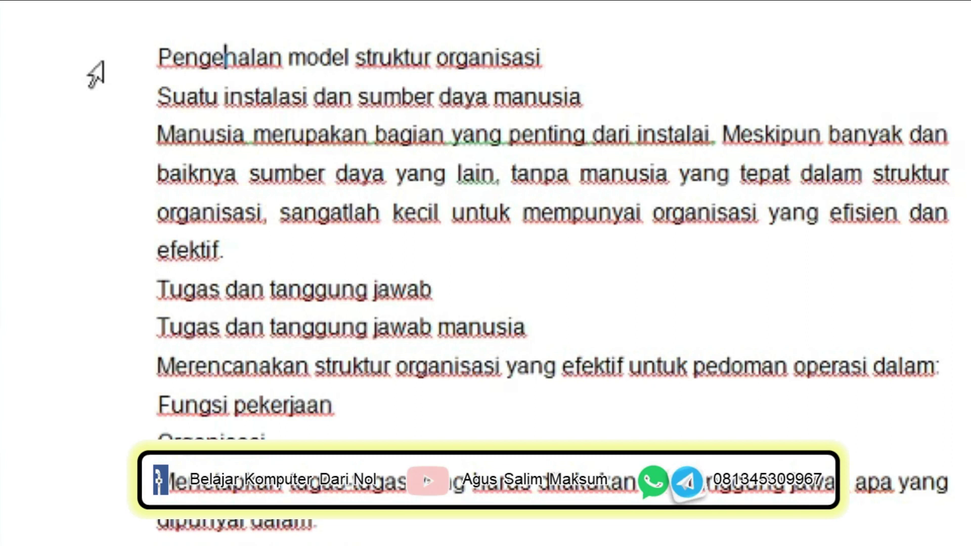
- Select exactly the two title lines, 'Pengenalan model struktur organisasi' and 'Suatu instalasi dan sumber daya manusia'
click(95, 74)
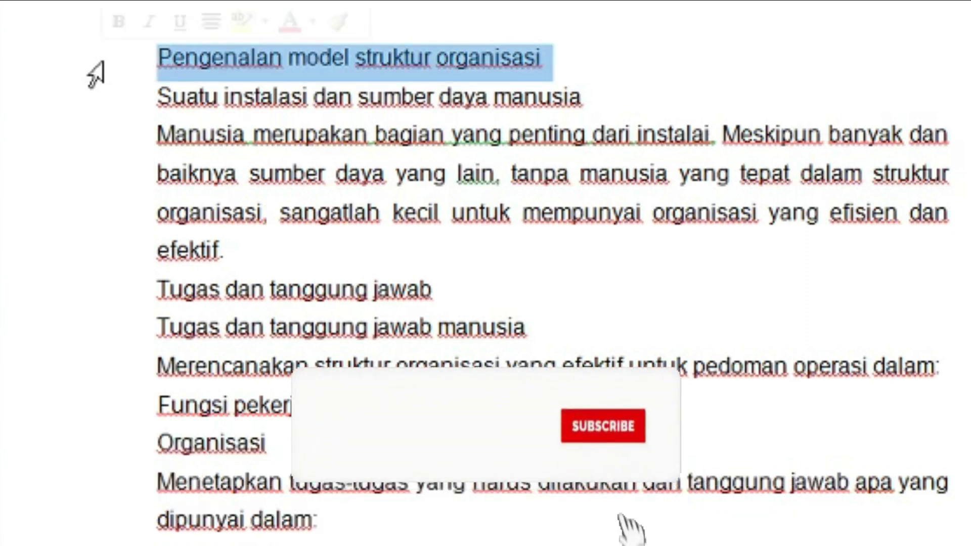
click(167, 63)
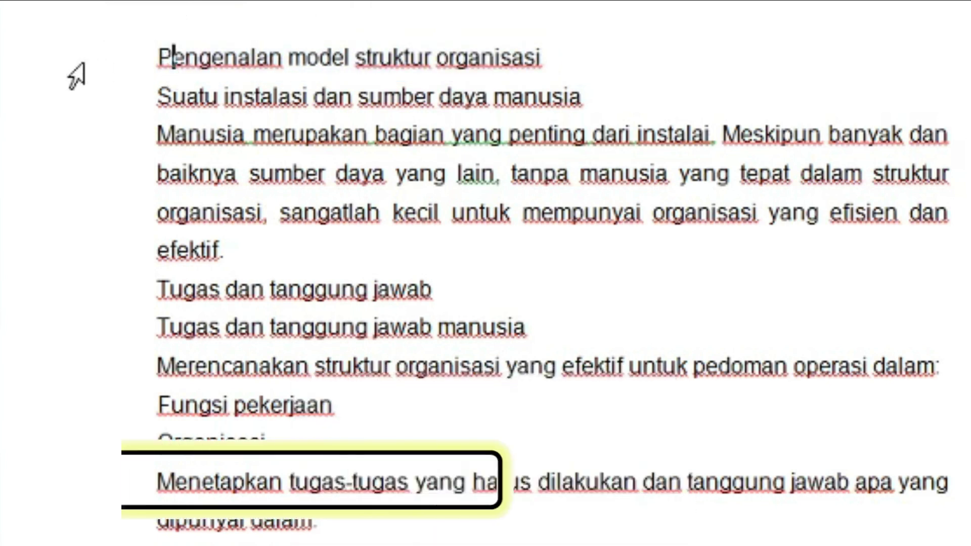
click(76, 76)
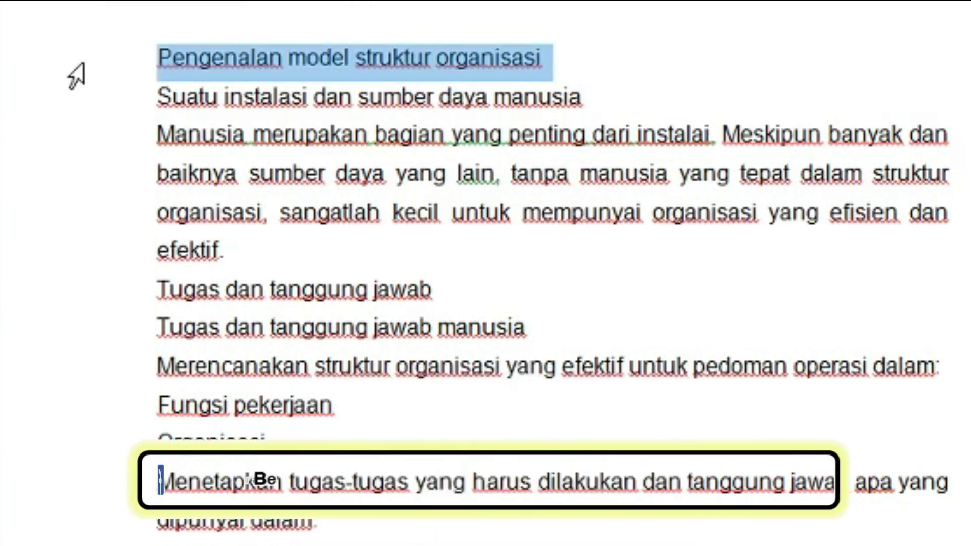
drag(83, 92, 89, 135)
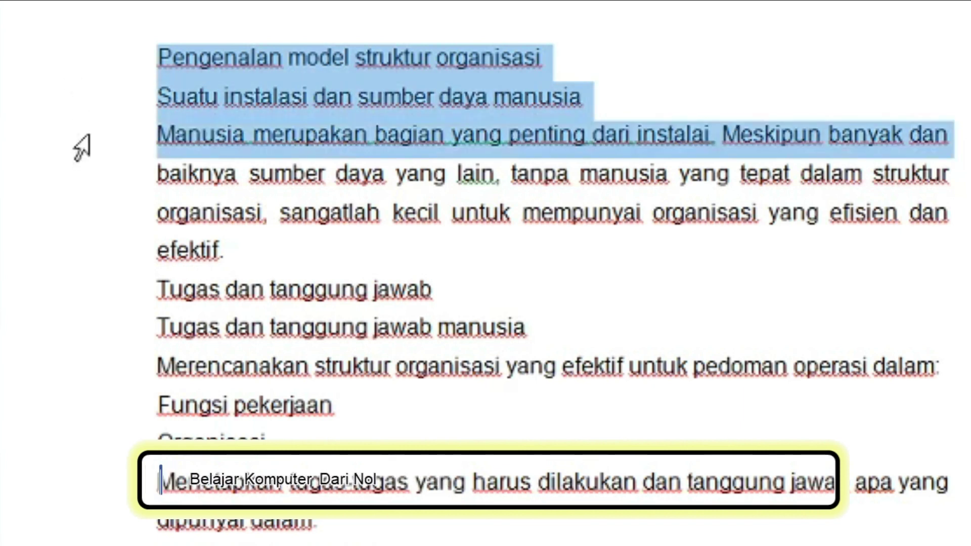
drag(86, 171, 95, 275)
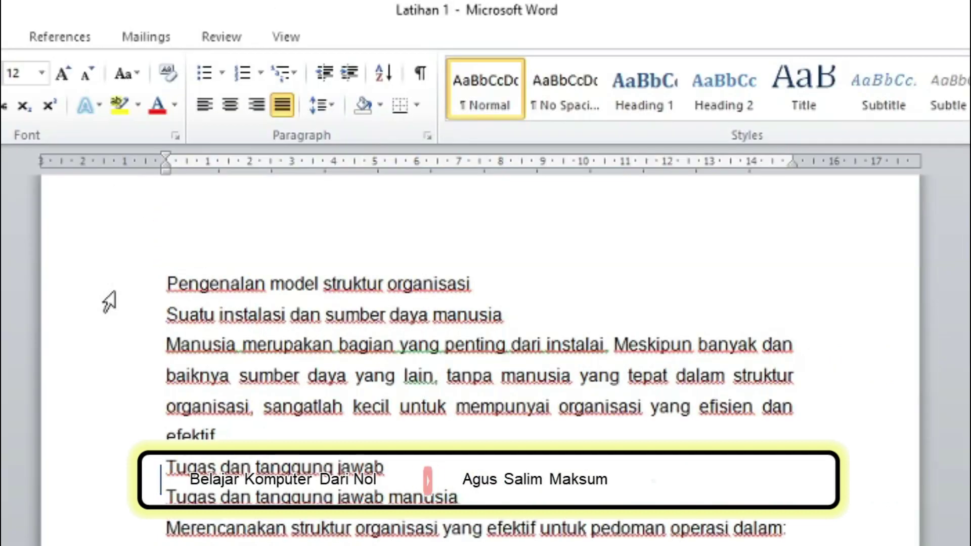
click(108, 303)
drag(111, 306, 109, 319)
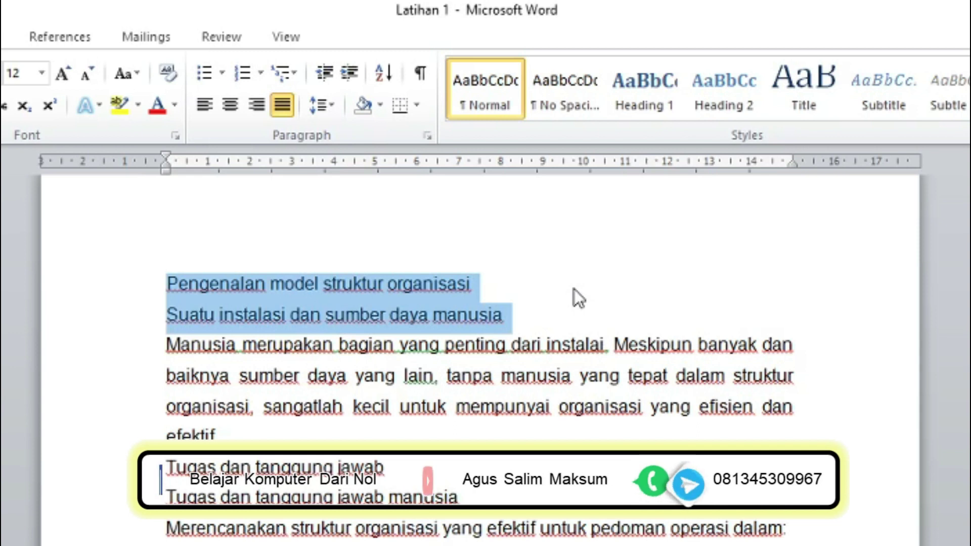
- Cycle the title lines' case with Shift+F3, then try Sentence case and lowercase
key(shift+F3)
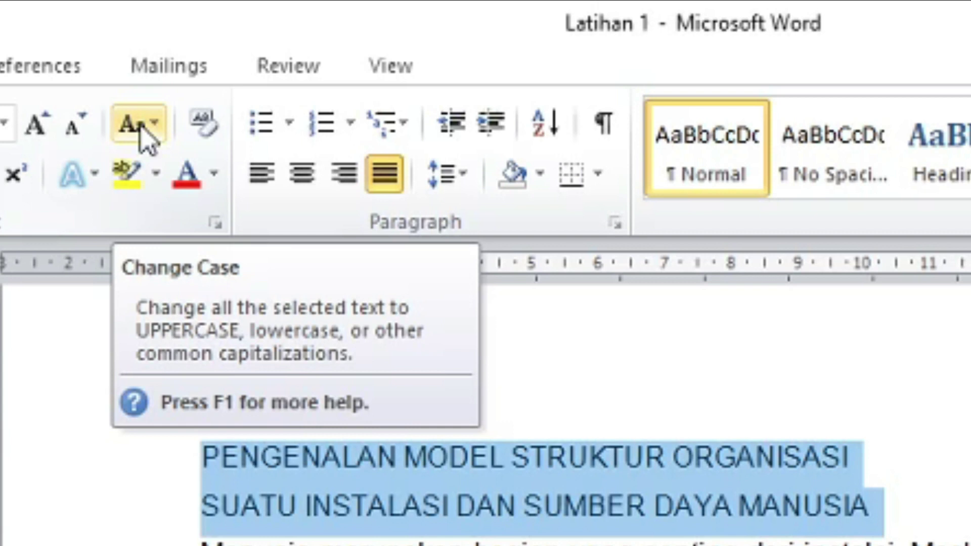
click(156, 125)
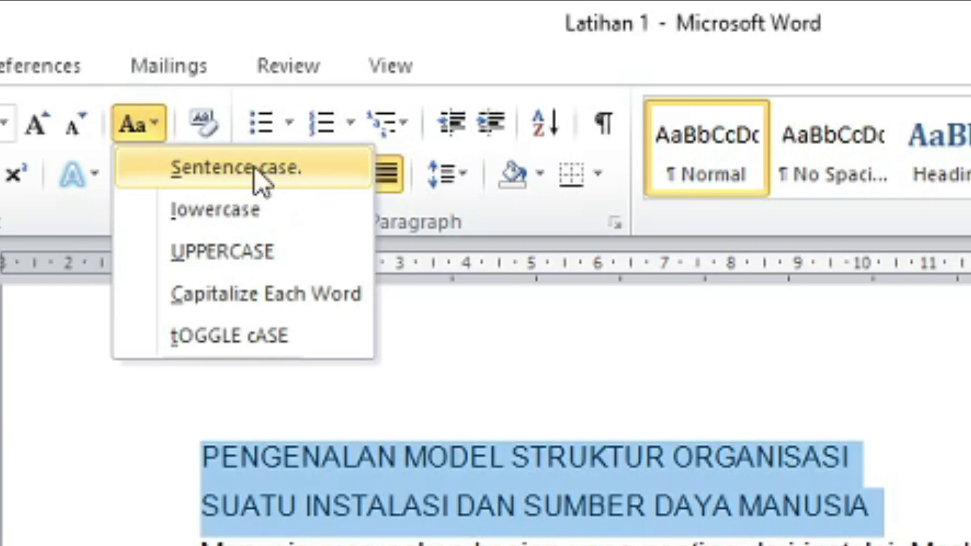
click(255, 168)
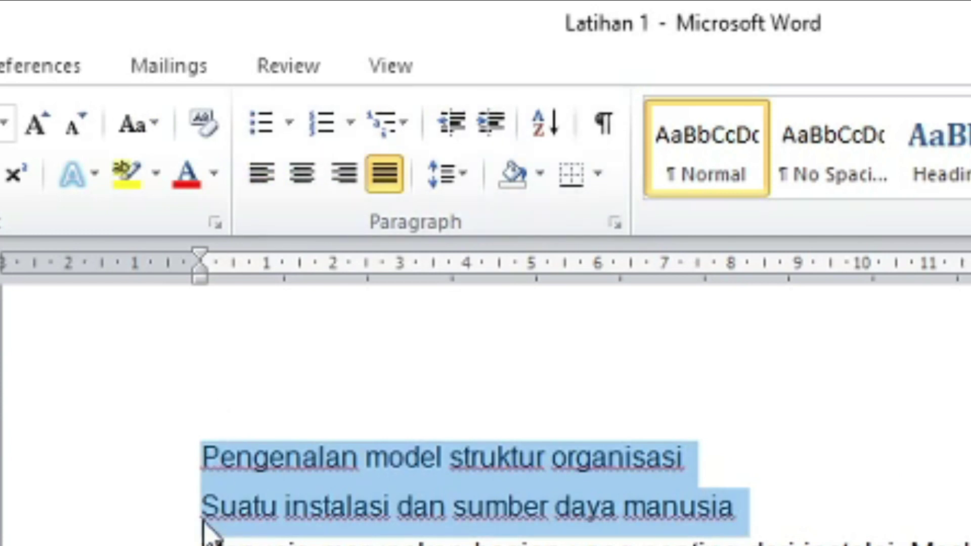
click(147, 127)
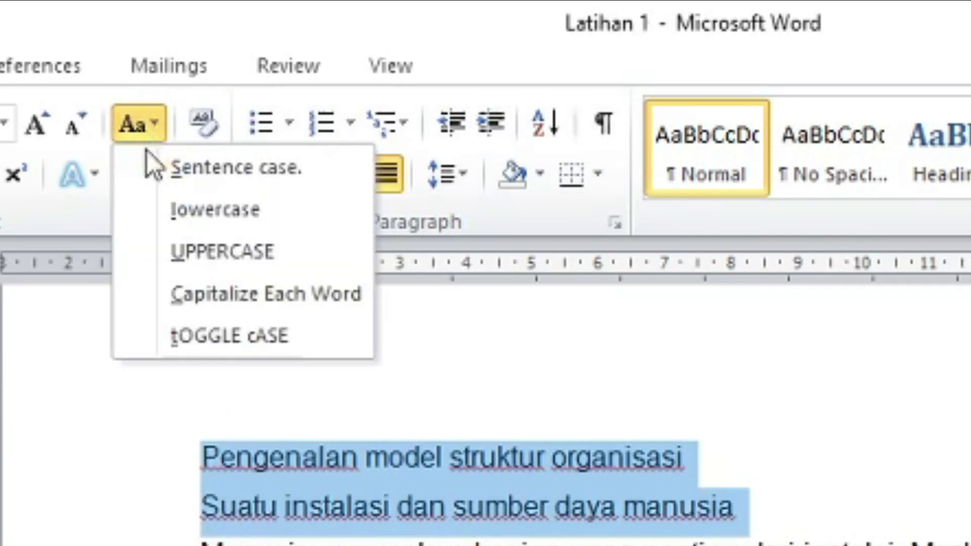
click(184, 222)
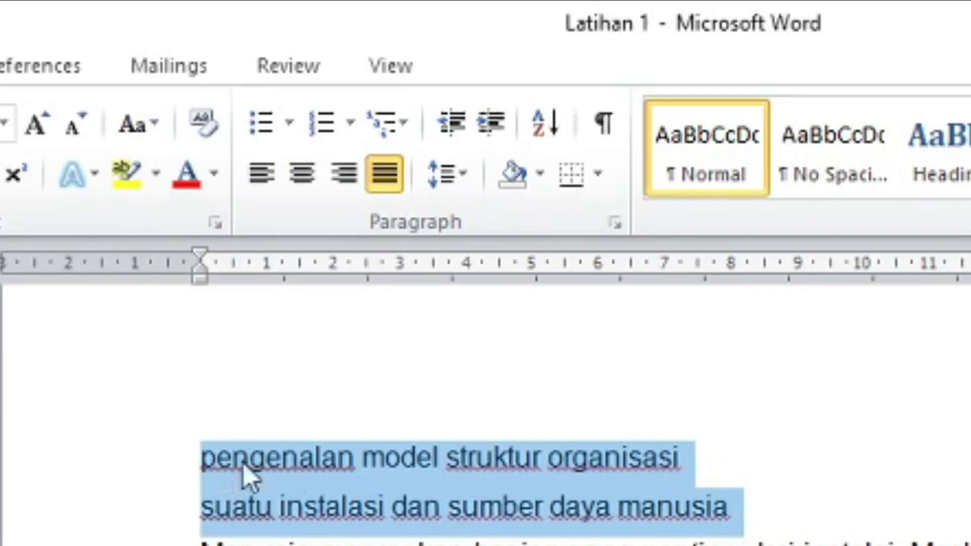
- Try UPPERCASE, Capitalize Each Word and tOGGLE cASE on the two title lines
click(136, 123)
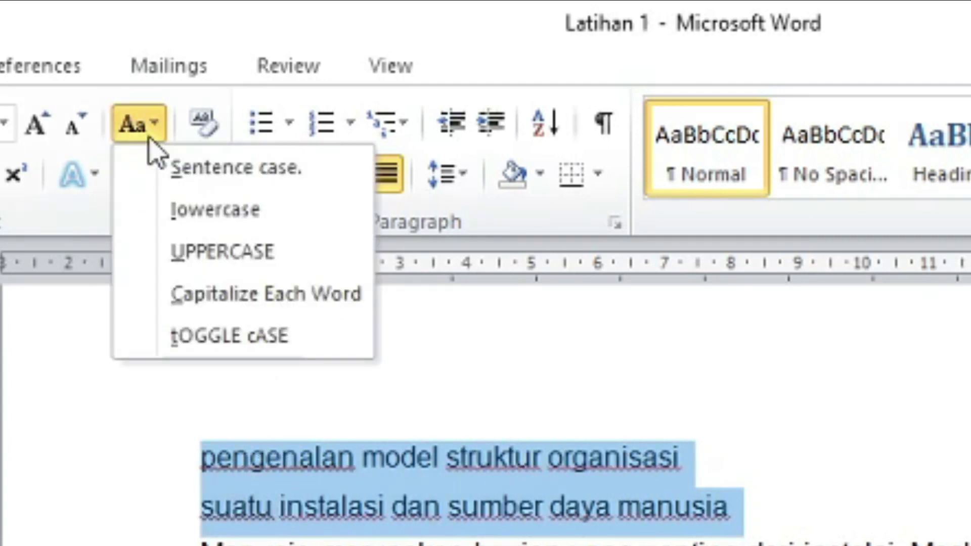
click(235, 260)
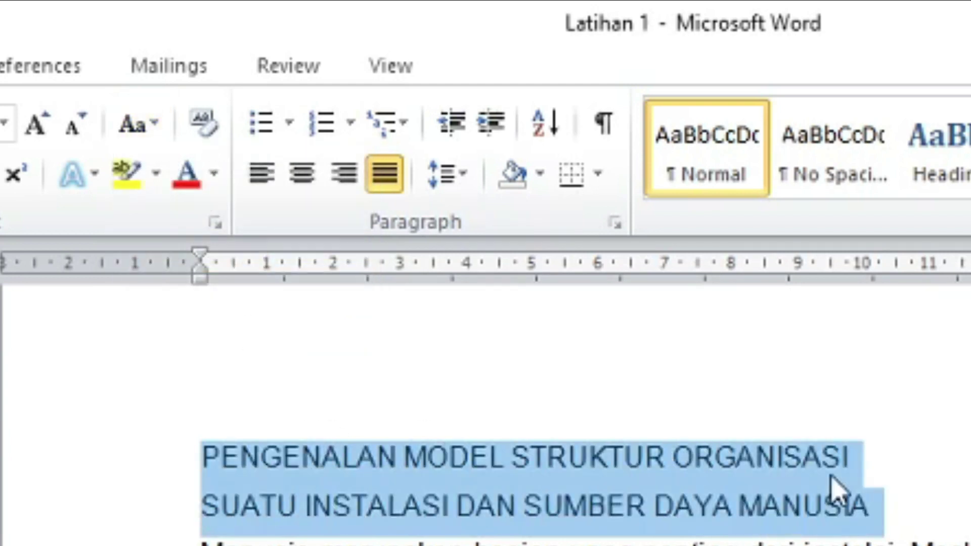
click(148, 129)
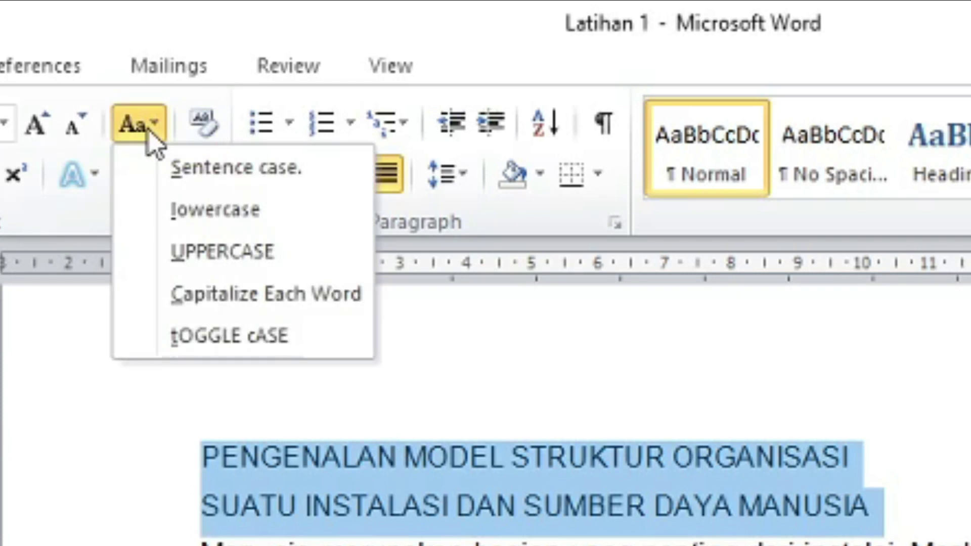
click(195, 302)
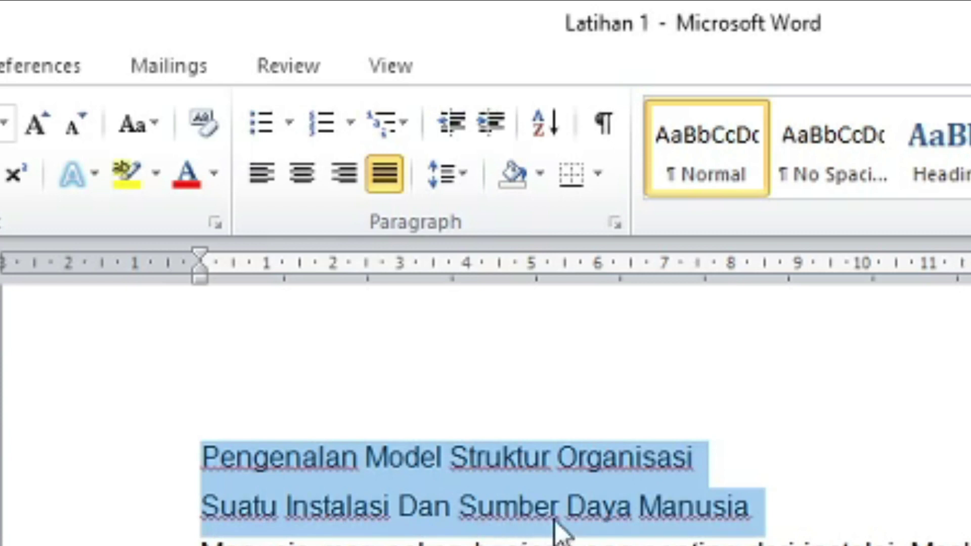
click(138, 133)
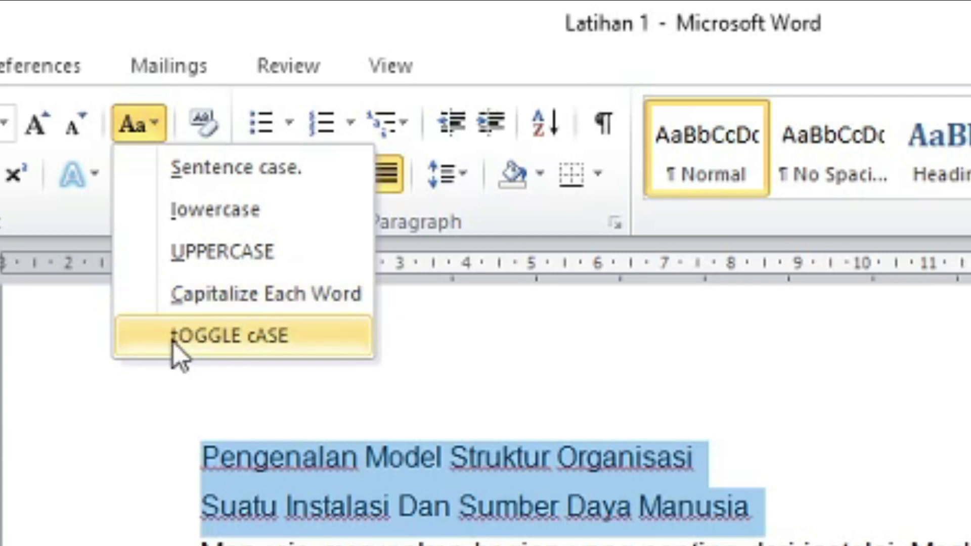
click(241, 340)
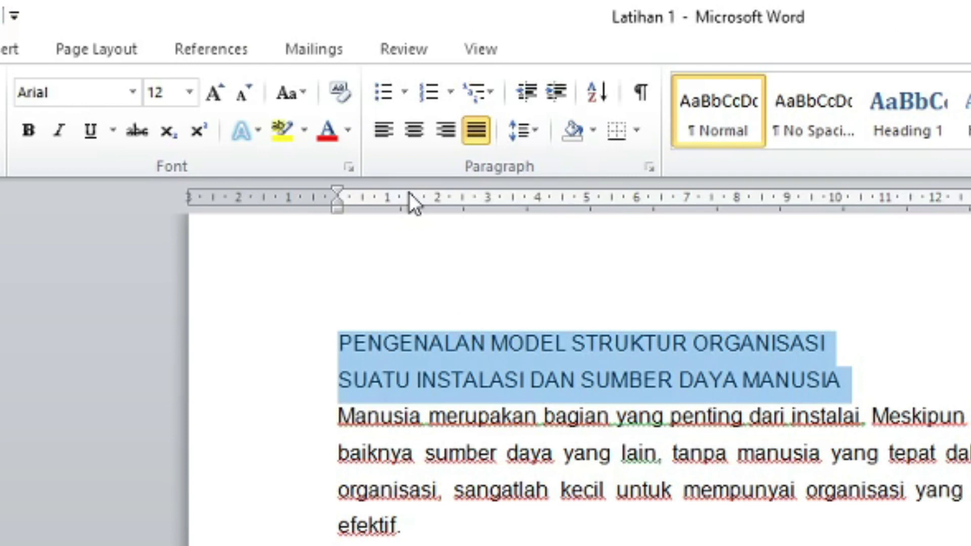
- Make the two uppercase title lines bold and centre them on the page
key(ctrl+b)
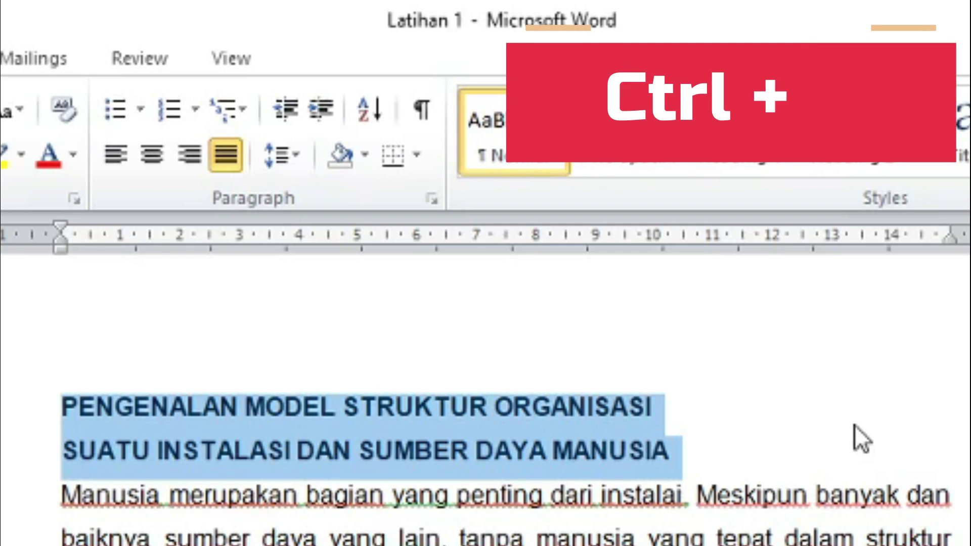
key(ctrl+e)
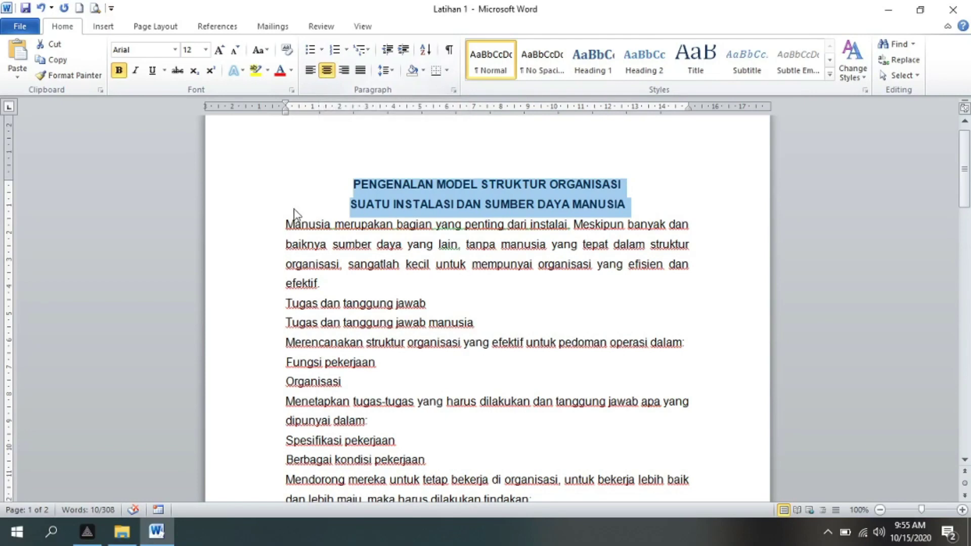
click(297, 216)
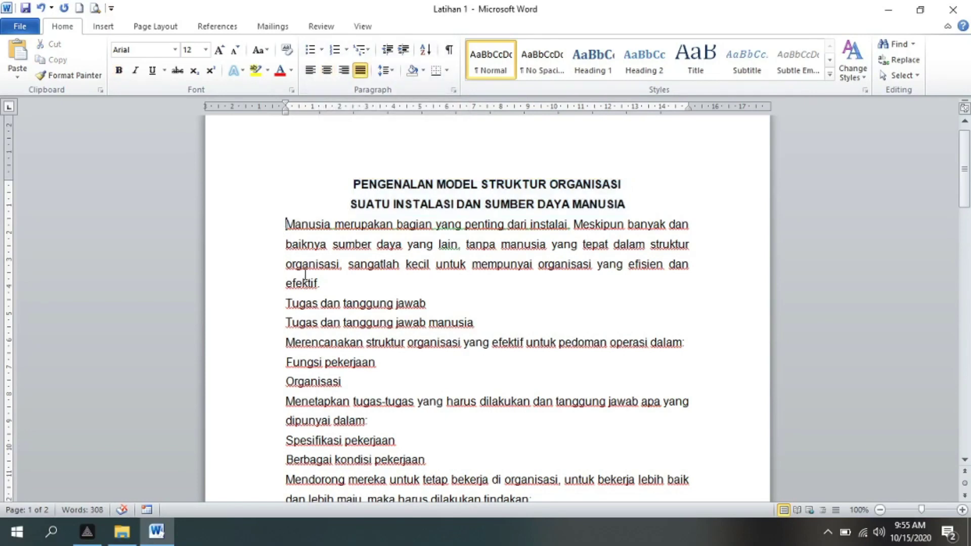
- Insert blank lines below the title and before 'Tugas dan tanggung jawab'
key(Return)
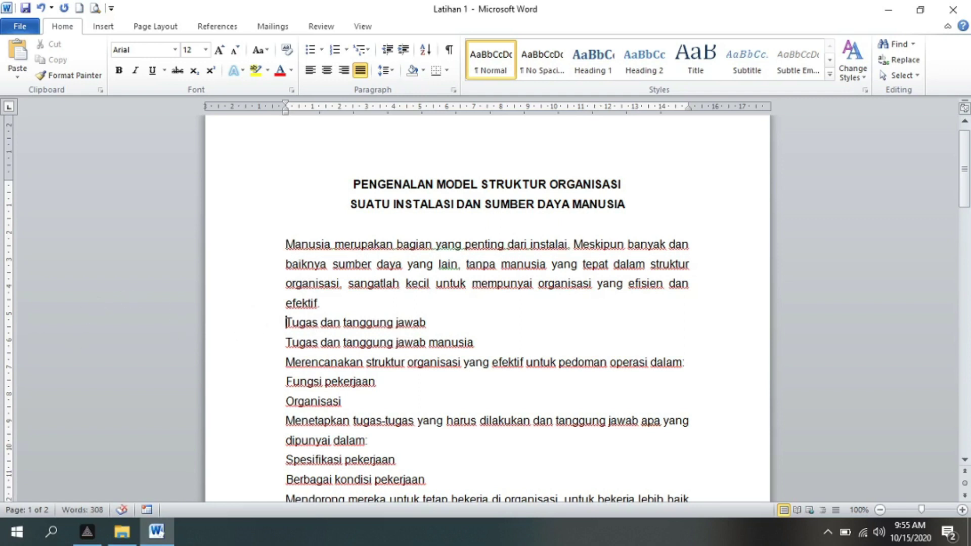
key(Return)
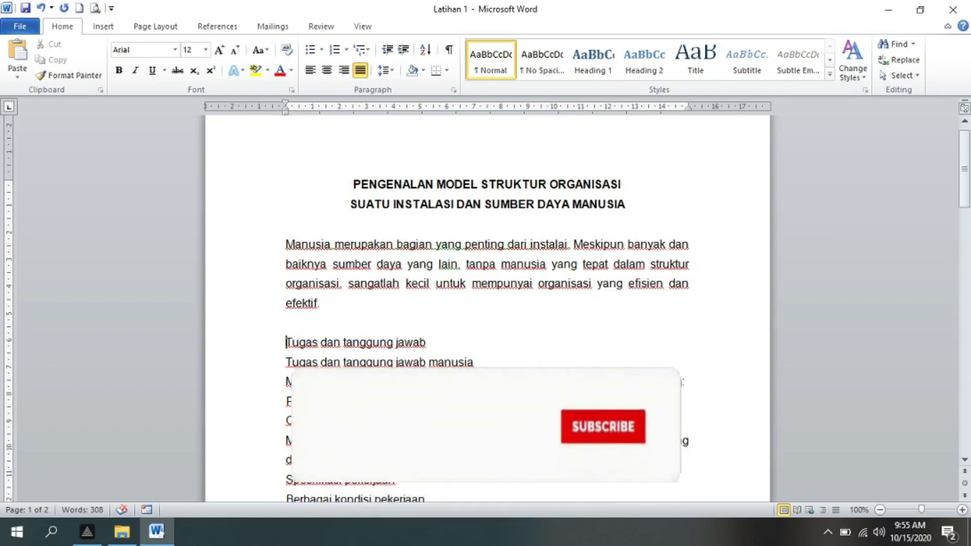